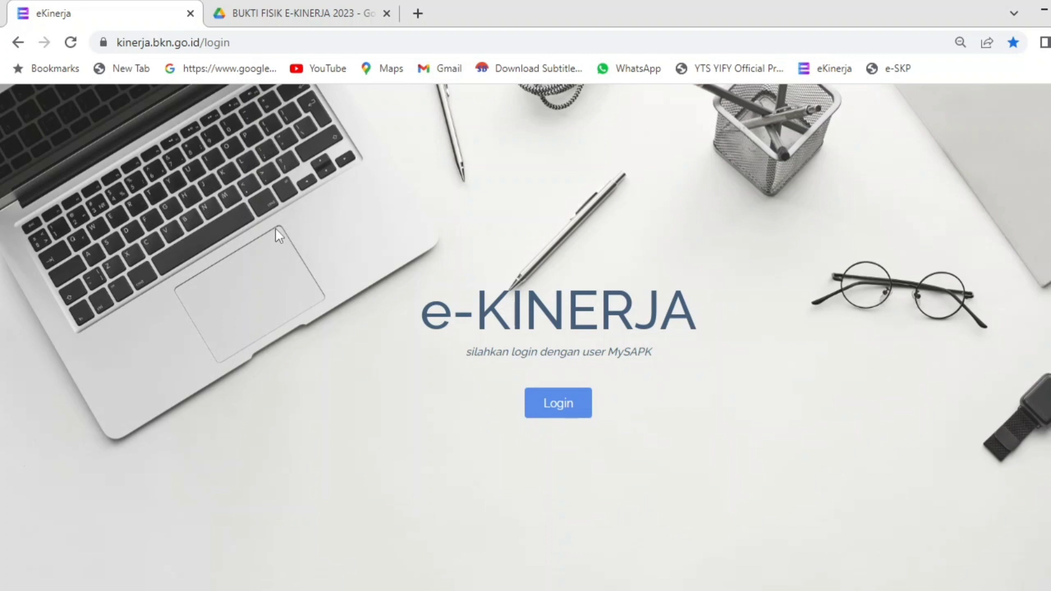
Step: Switch to the browser tab showing the BUKTI FISIK E-KINERJA 2023 Drive folder
left_click(296, 13)
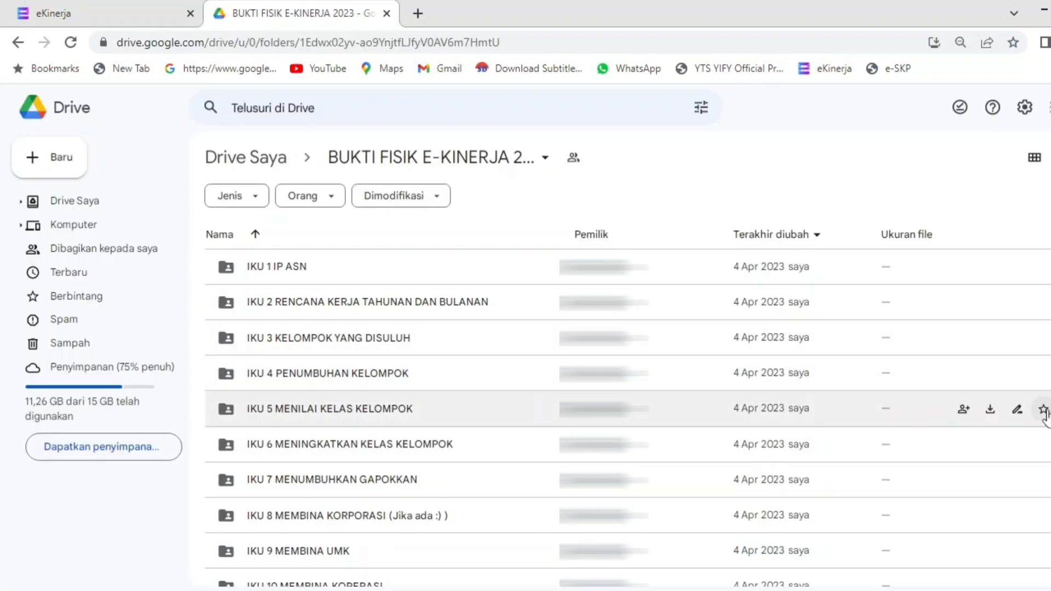
scroll(628, 418, "down", 4)
scroll(628, 418, "up", 4)
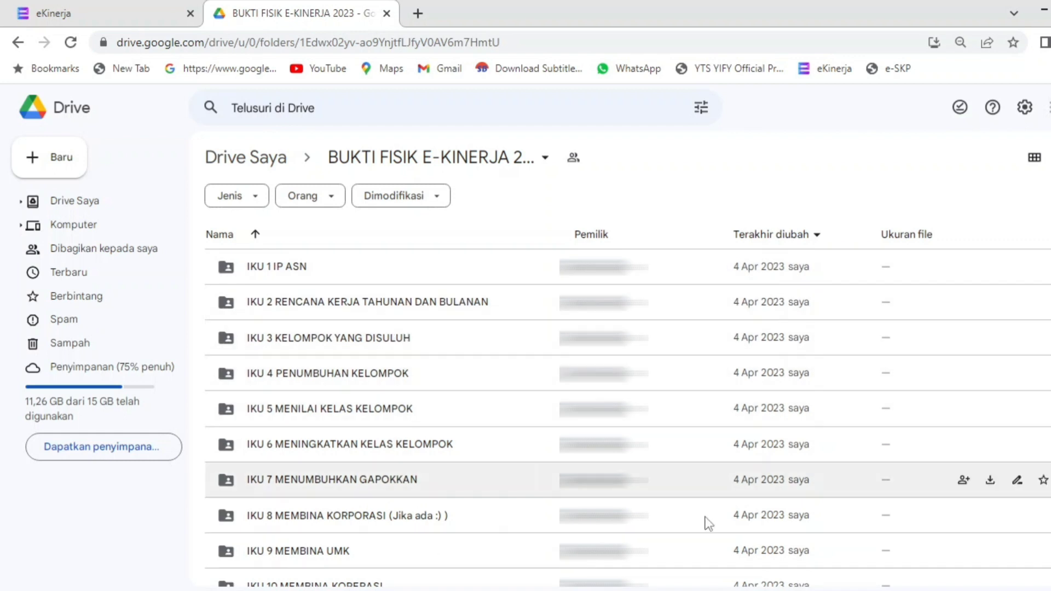
scroll(628, 419, "down", 5)
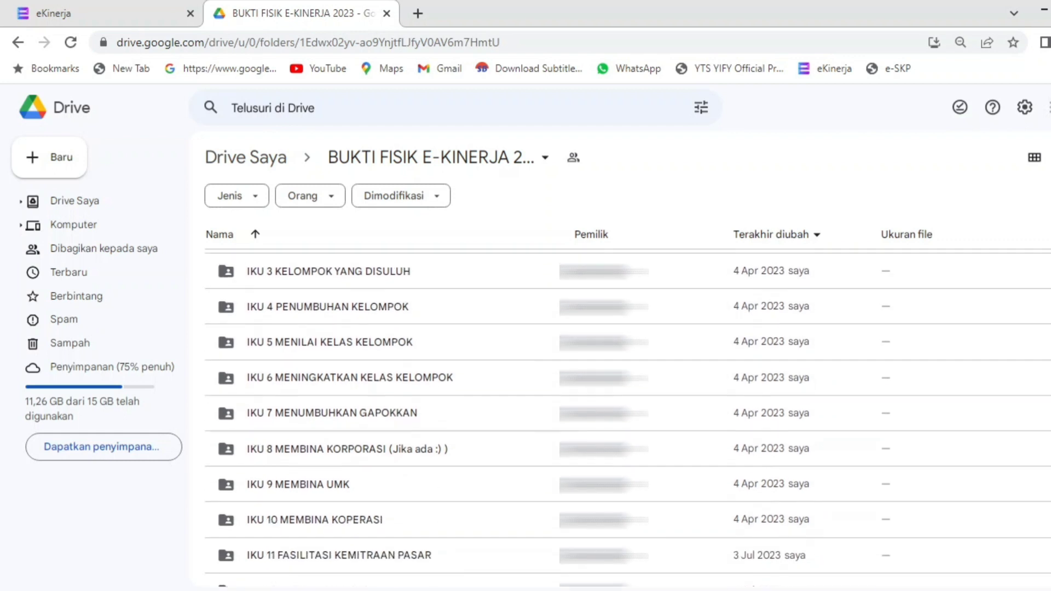
scroll(628, 419, "up", 5)
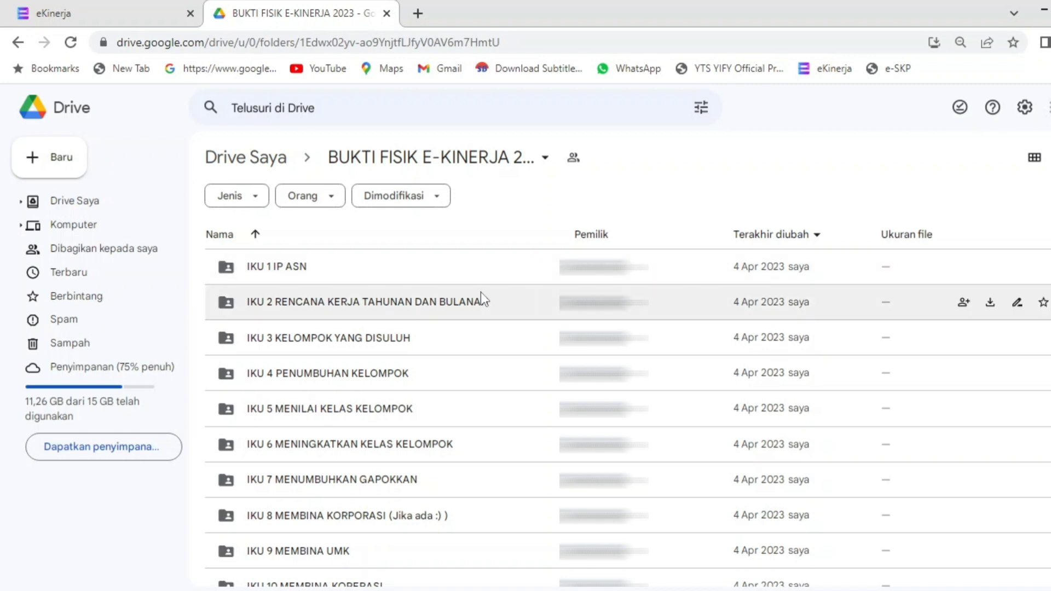
double_click(466, 302)
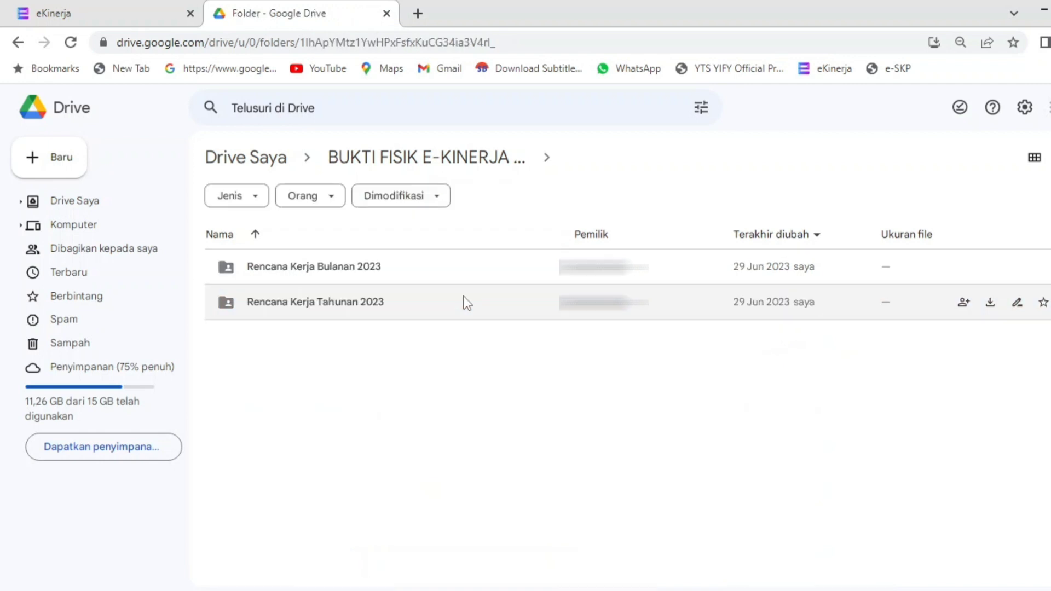
left_click(394, 281)
double_click(396, 284)
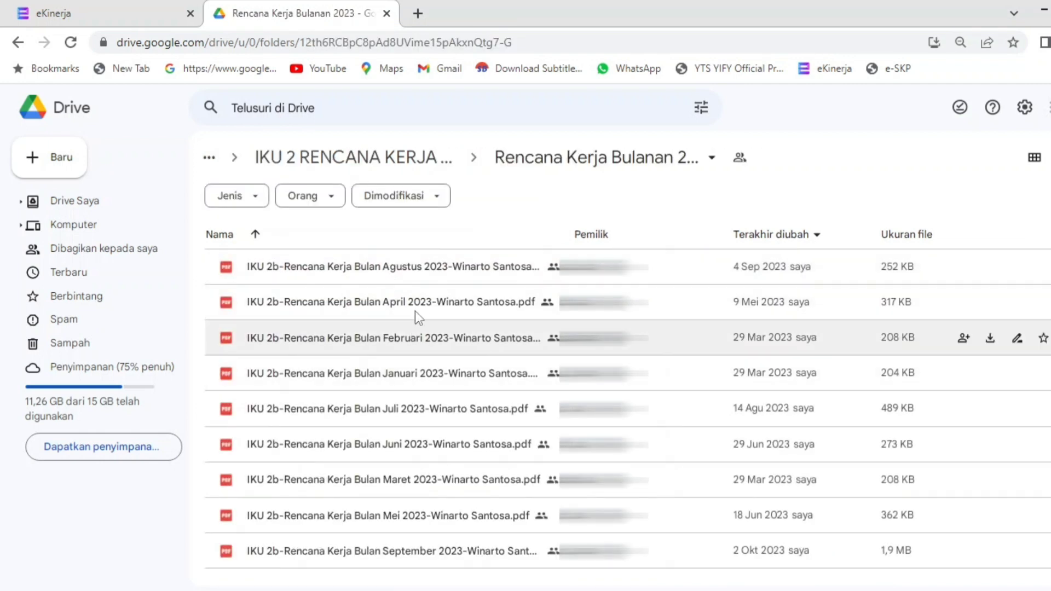
left_click(418, 380)
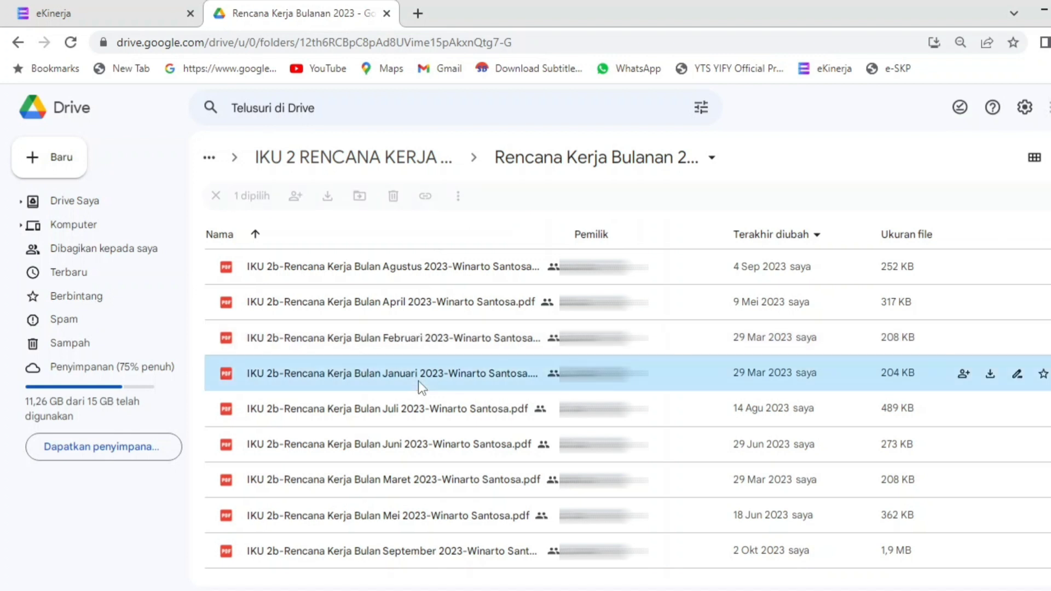
left_click(418, 556)
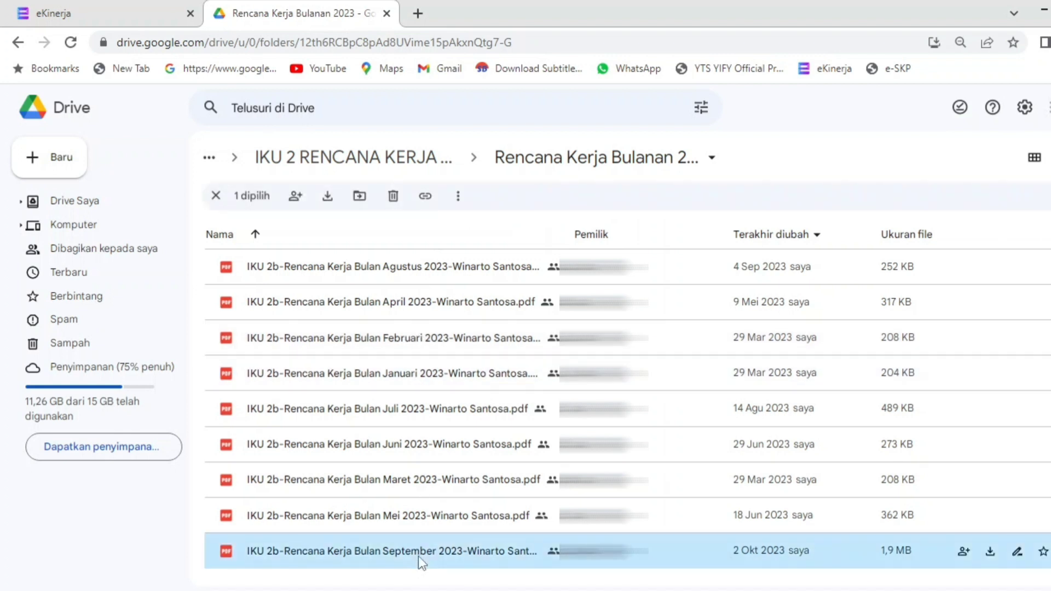
left_click(9, 45)
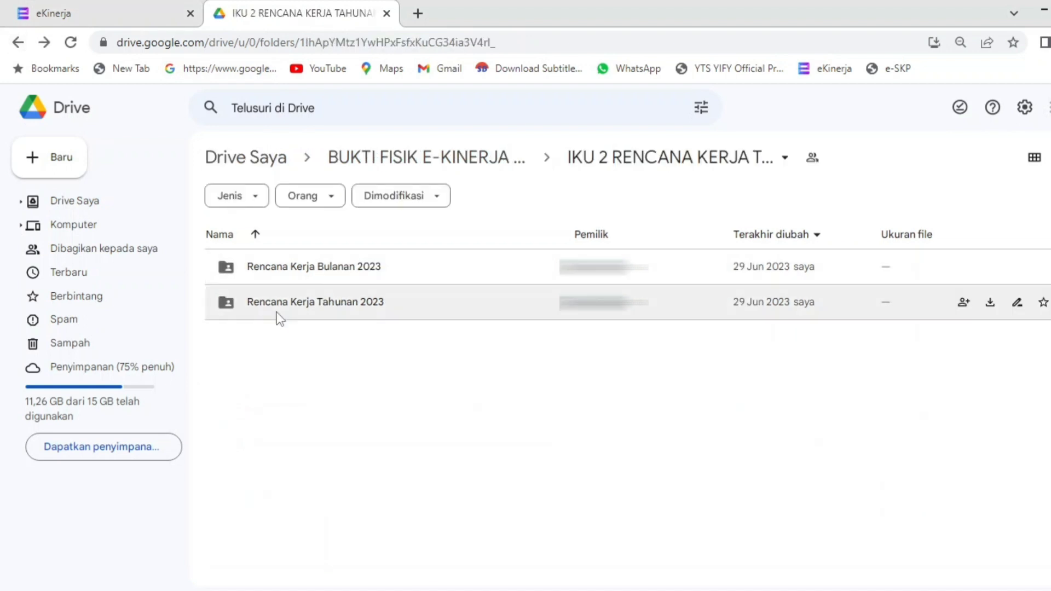
right_click(289, 282)
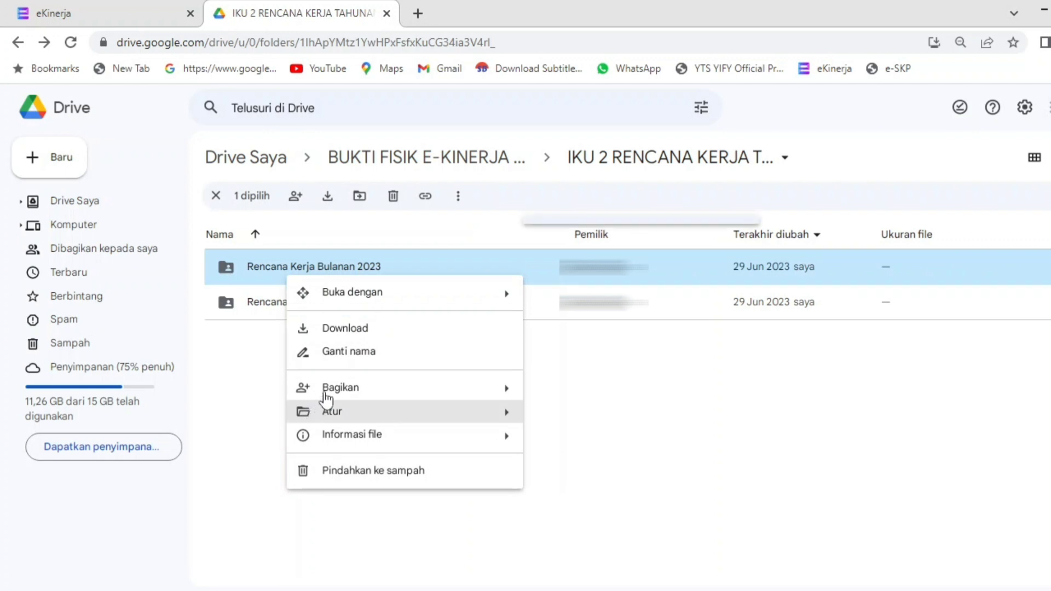
mouse_move(337, 393)
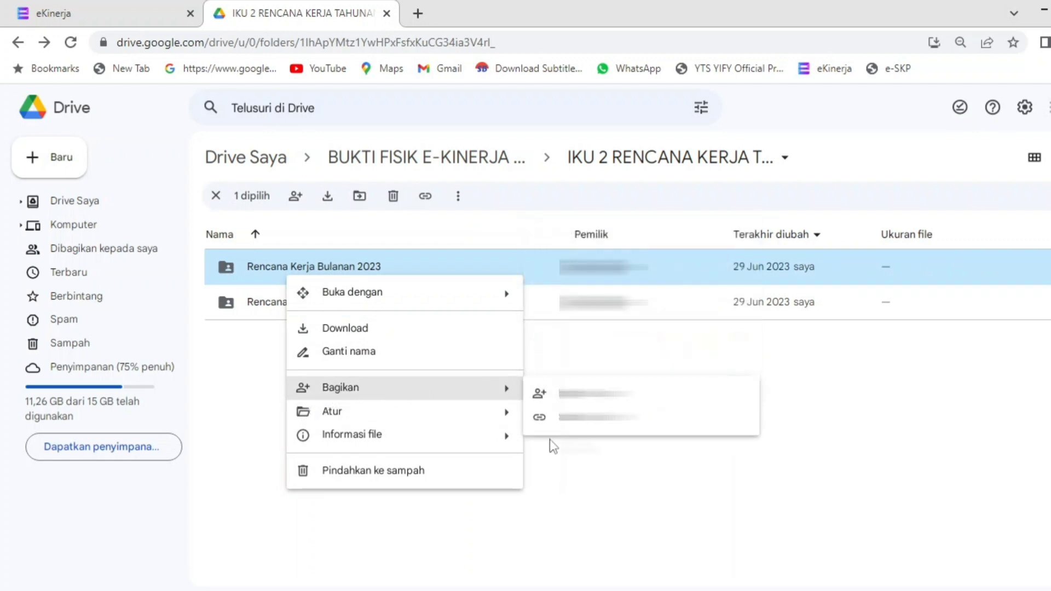
left_click(596, 459)
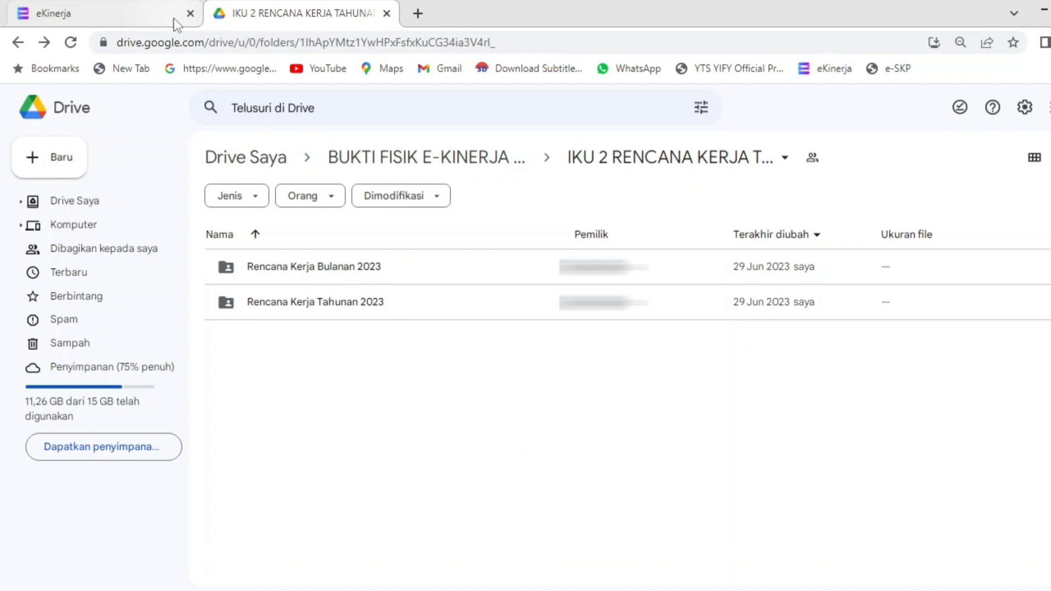
left_click(18, 42)
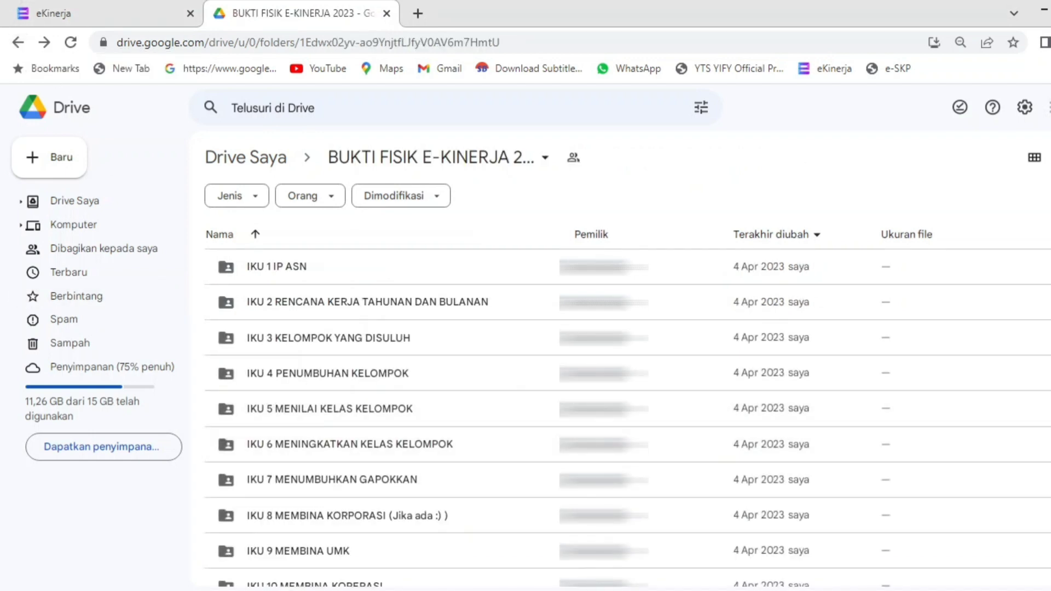
scroll(627, 416, "down", 1)
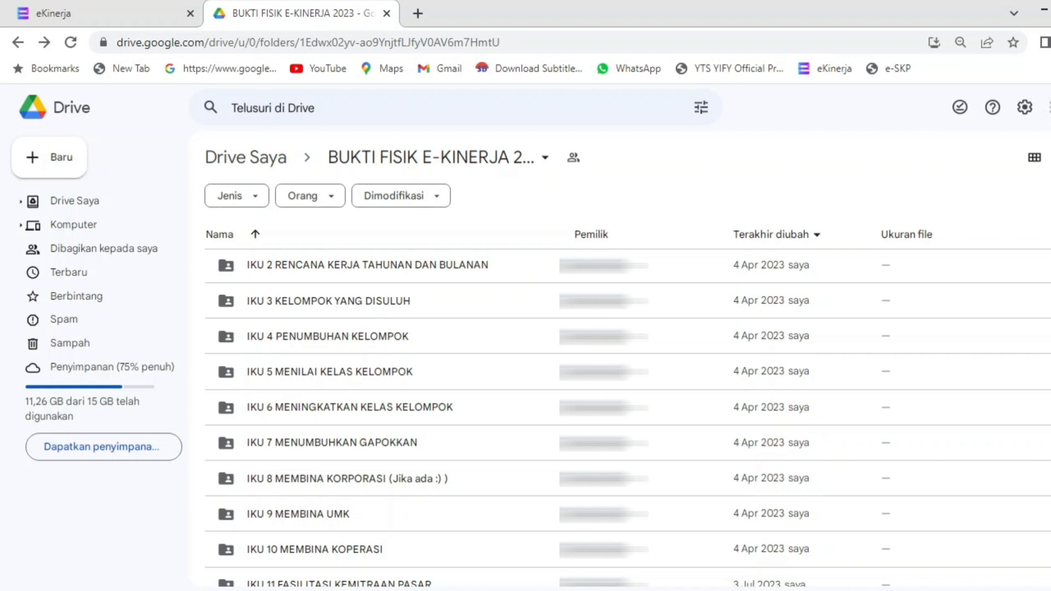
scroll(896, 336, "down", 2)
scroll(895, 336, "up", 2)
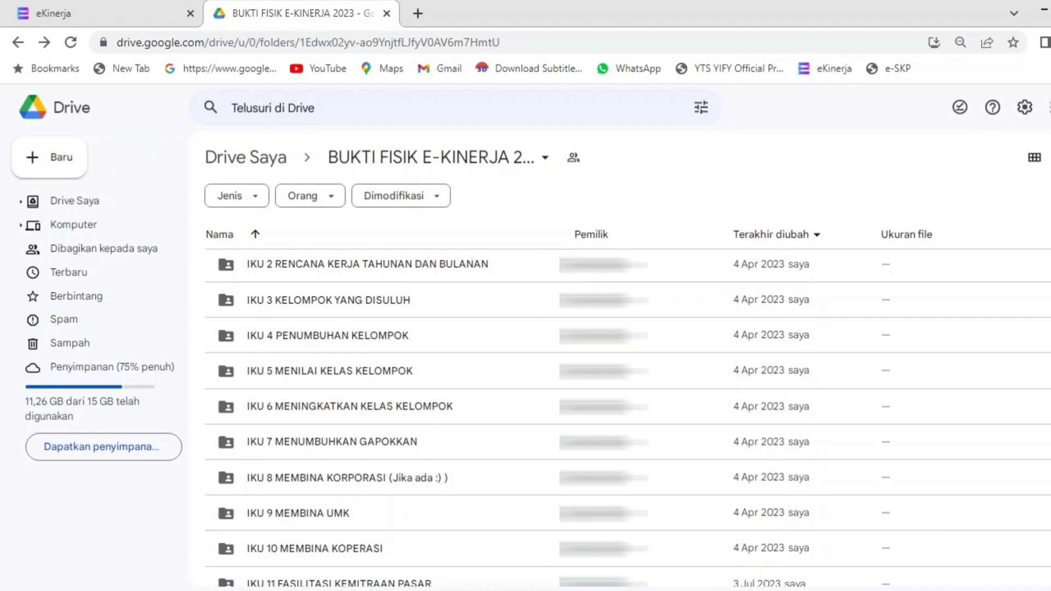
scroll(628, 416, "down", 4)
scroll(765, 482, "down", 2)
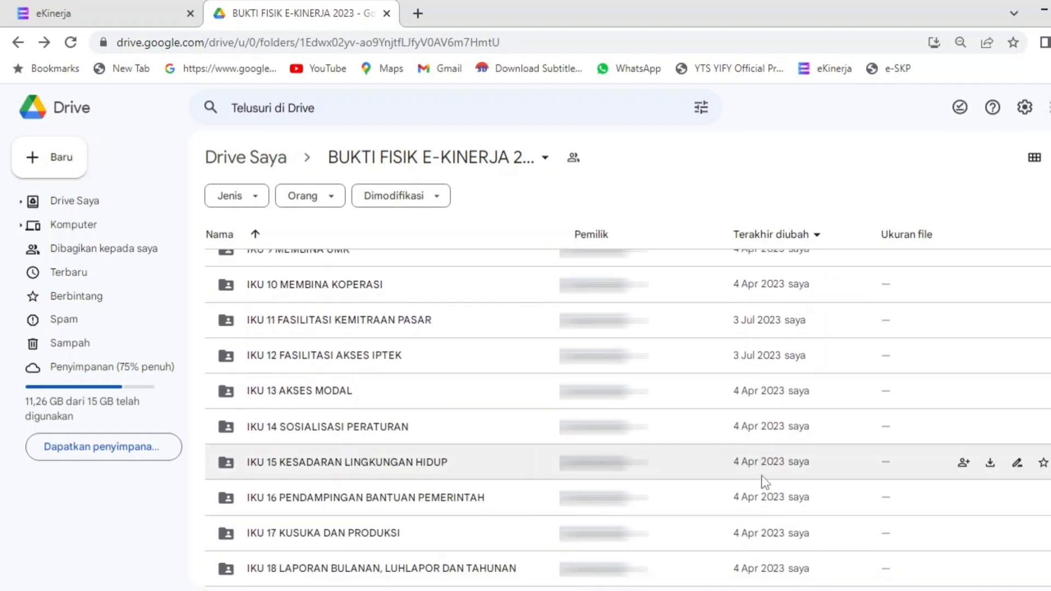
double_click(468, 566)
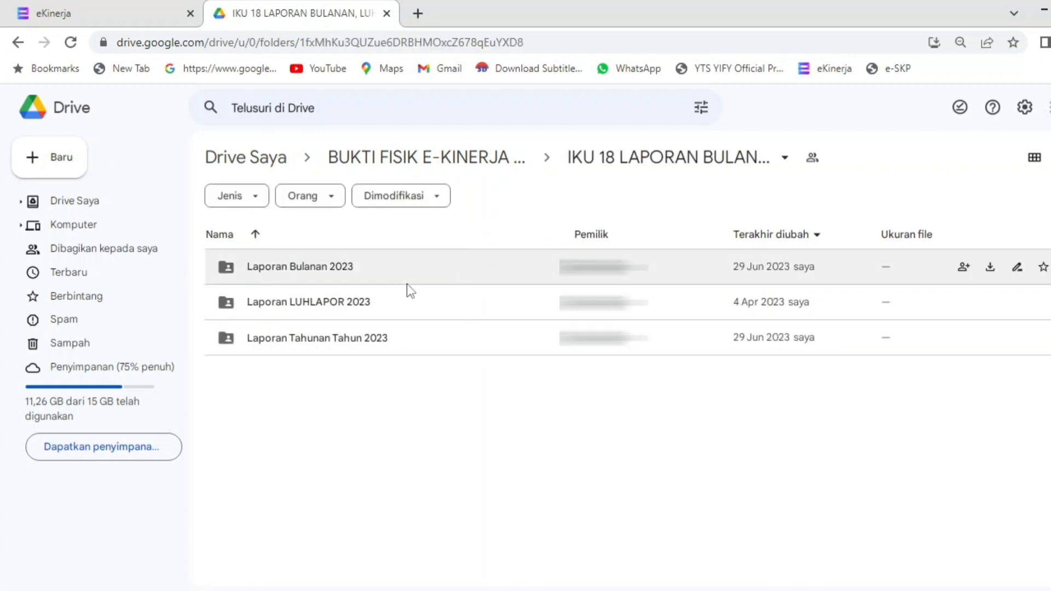
double_click(406, 283)
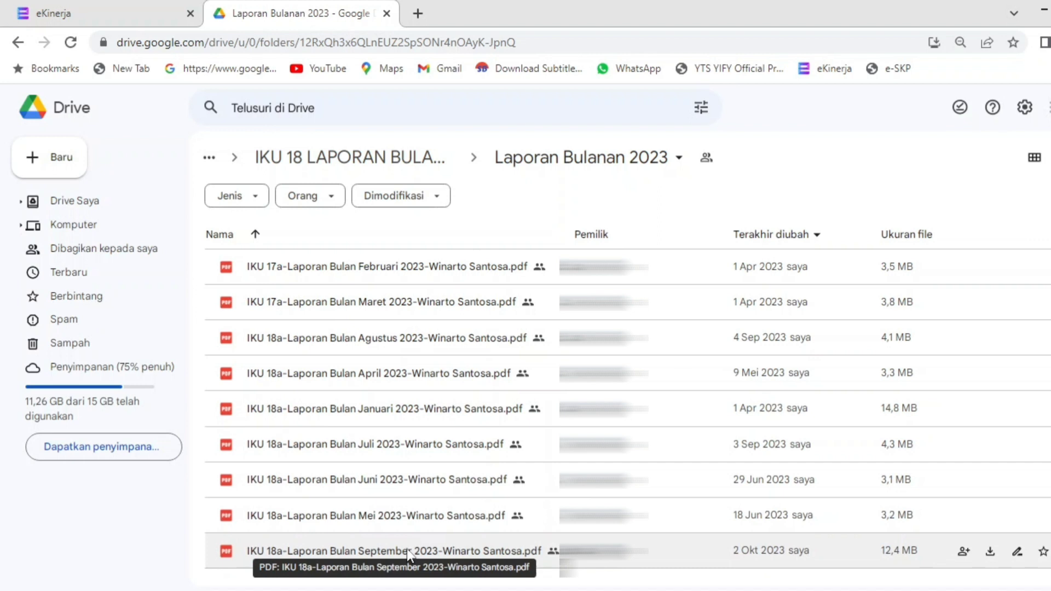
left_click(17, 43)
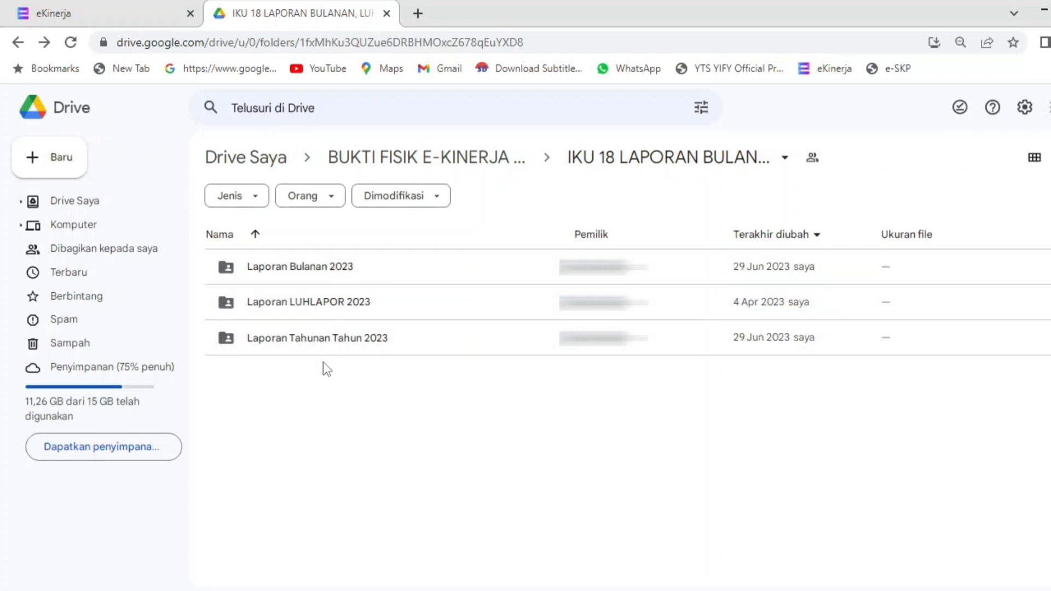
left_click(317, 301)
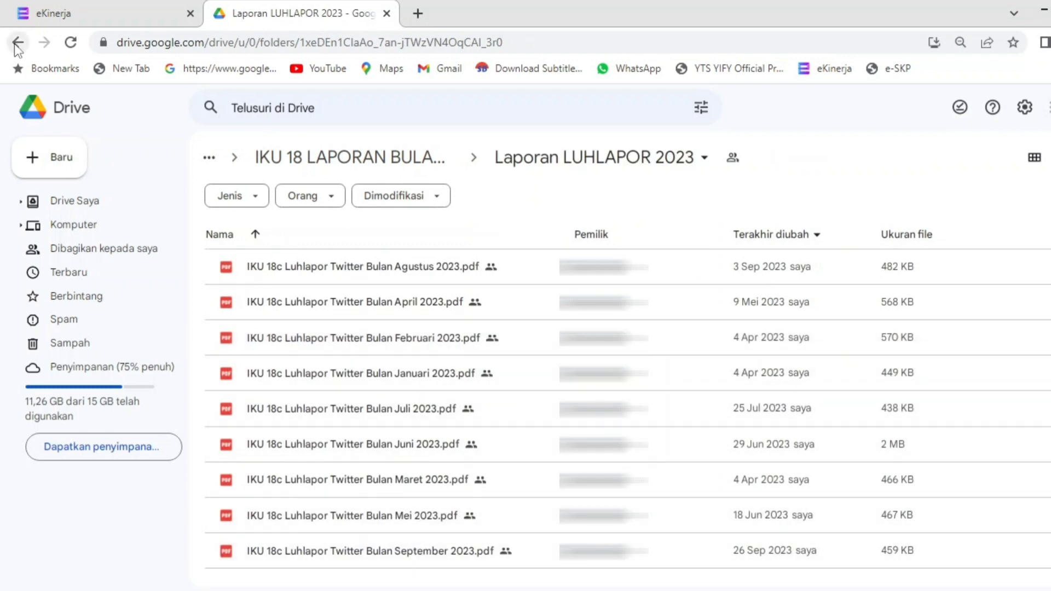
left_click(16, 43)
left_click(18, 42)
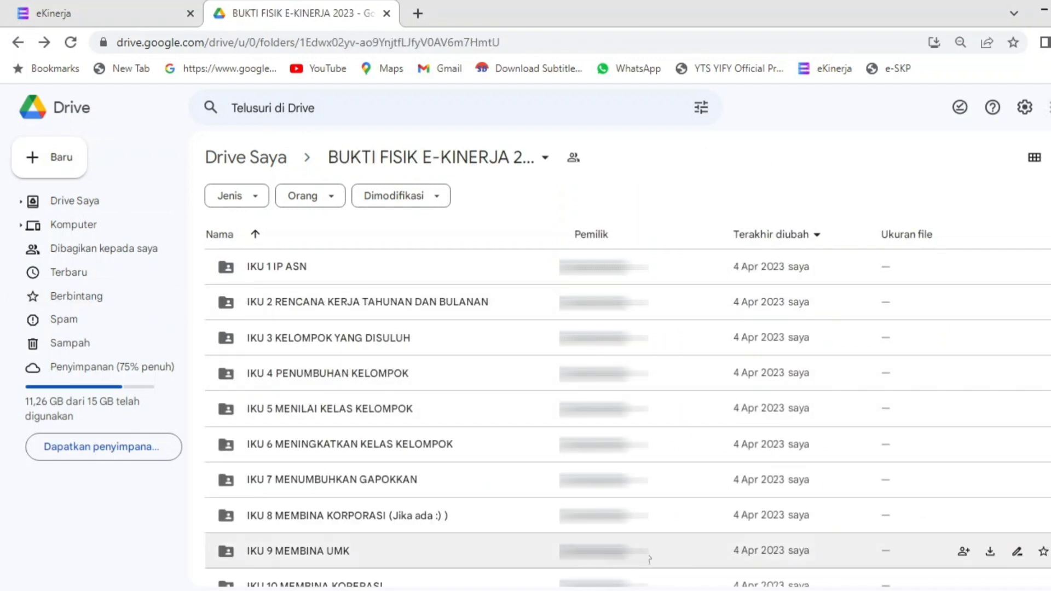
scroll(627, 417, "down", 5)
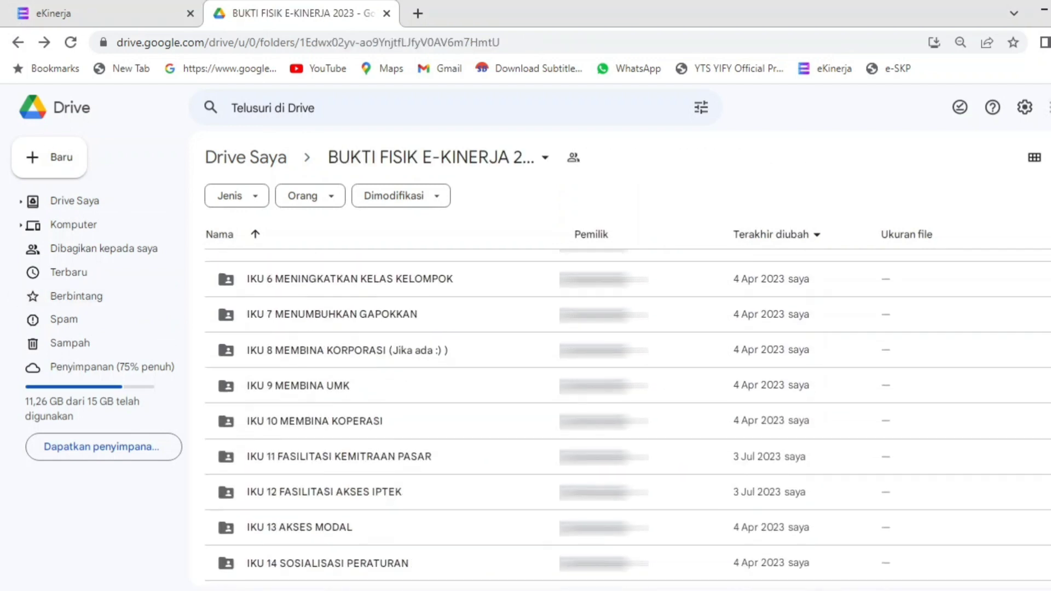
scroll(627, 418, "up", 5)
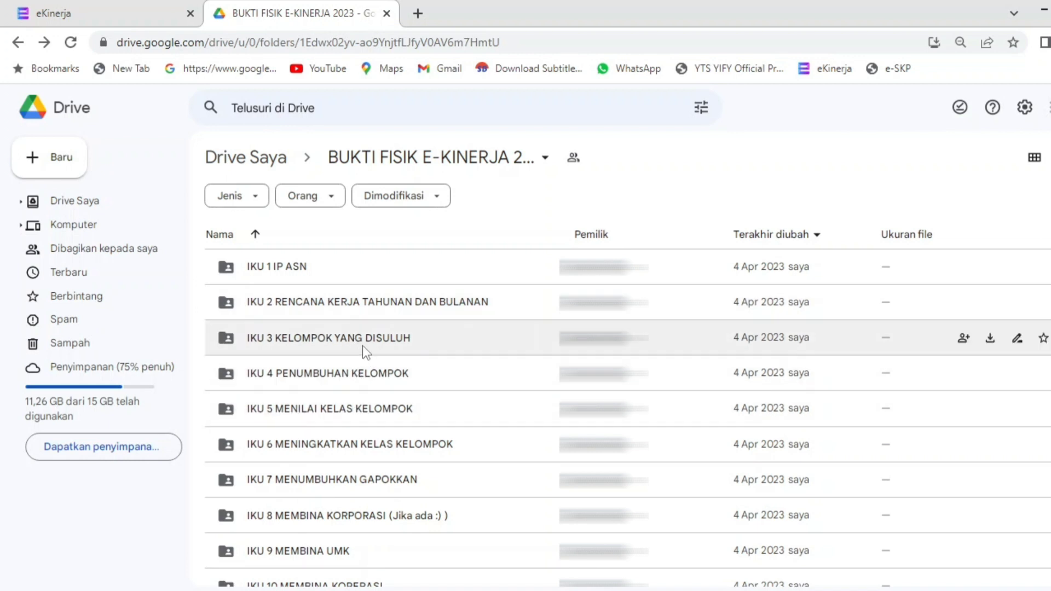
Step: Open IKU 3 KELOMPOK YANG DISULUH and browse the Laporan Pendampingan Bulanan 2023 folder
double_click(363, 347)
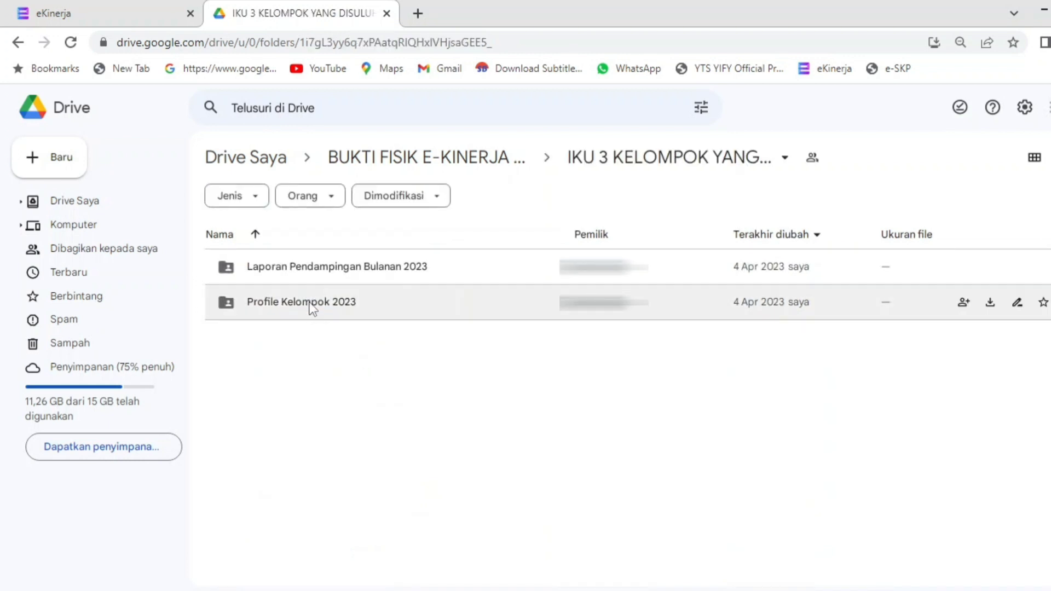
left_click(311, 304)
left_click(315, 274)
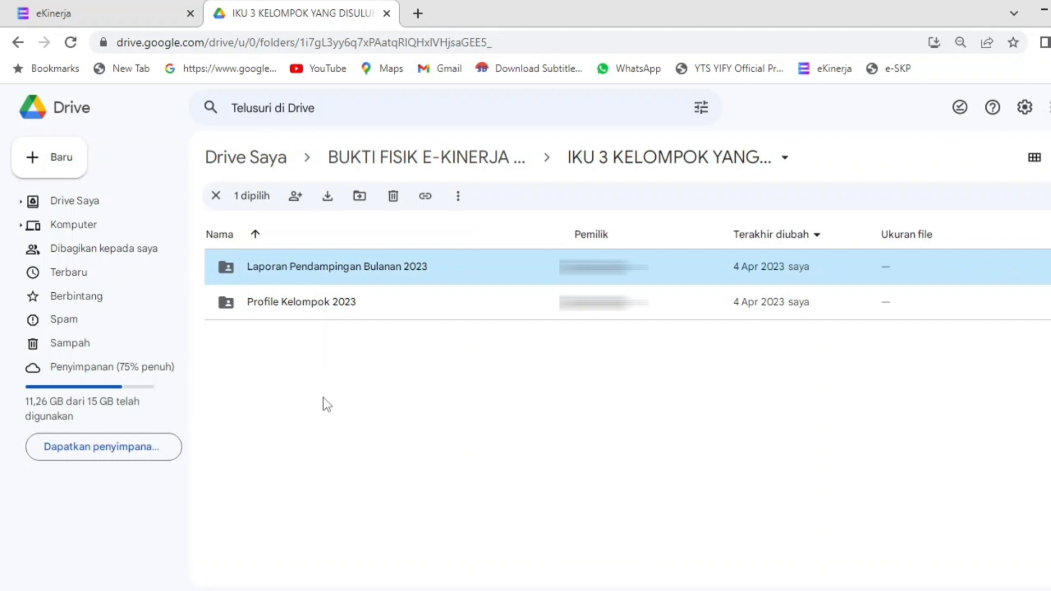
double_click(331, 280)
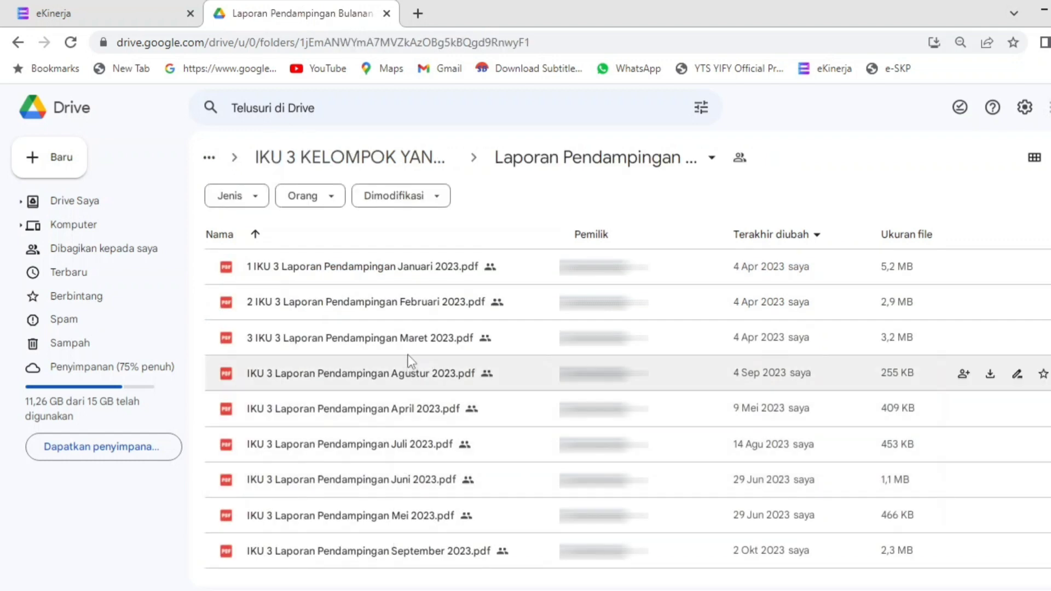
left_click(13, 47)
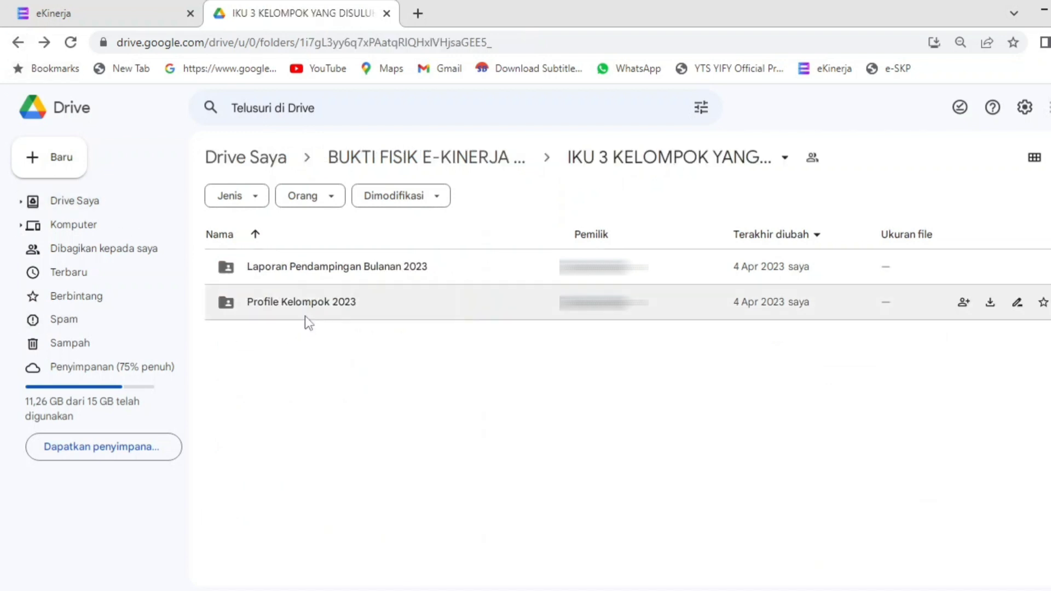
Step: Review the Profile Kelompok 2023 PDFs, then return to the BUKTI FISIK E-KINERJA 2023 folder
double_click(305, 316)
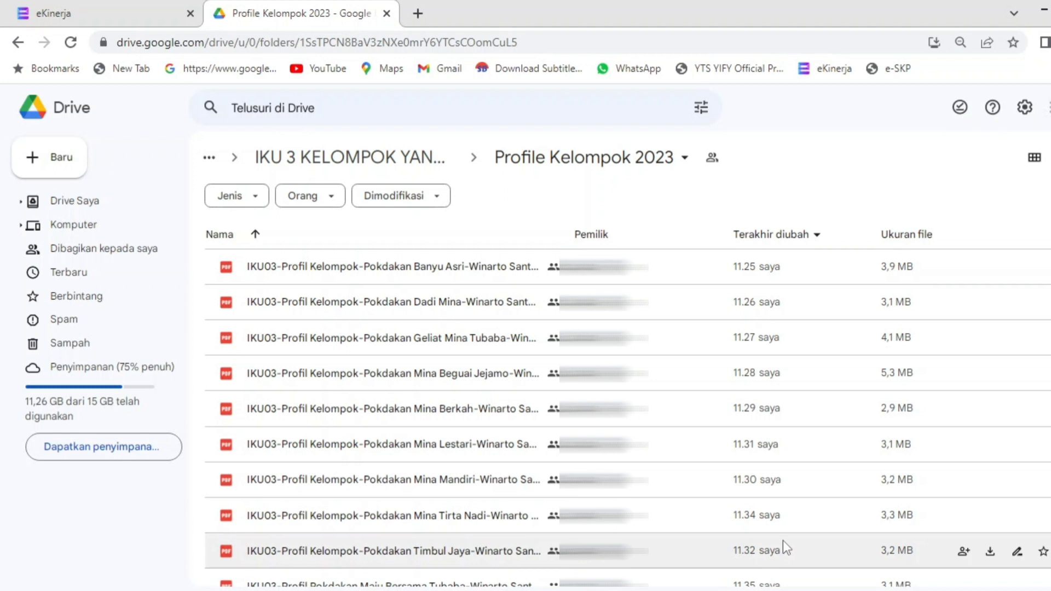
scroll(627, 417, "down", 1)
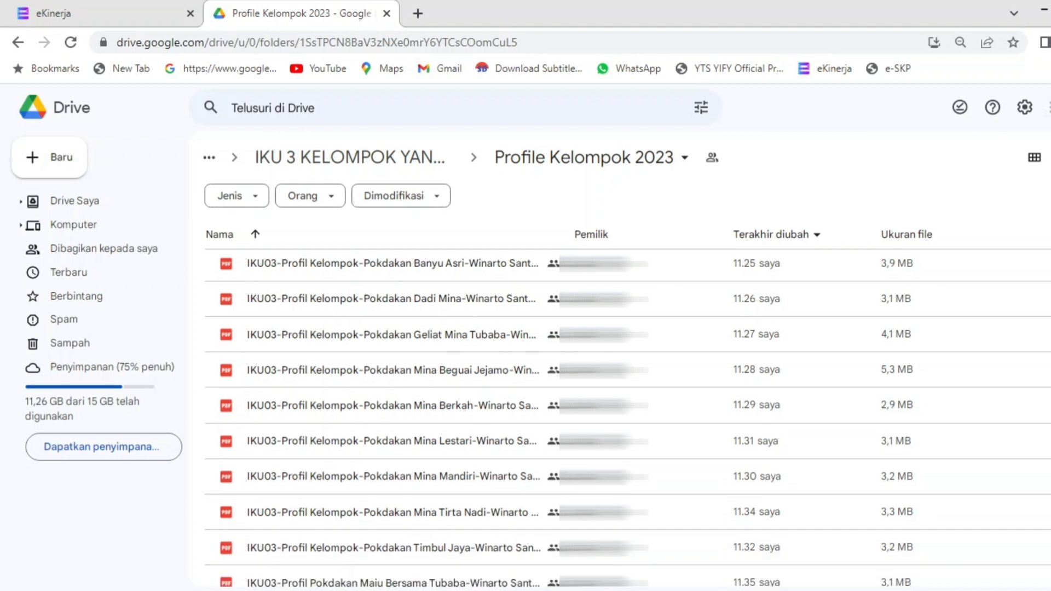
scroll(627, 418, "up", 1)
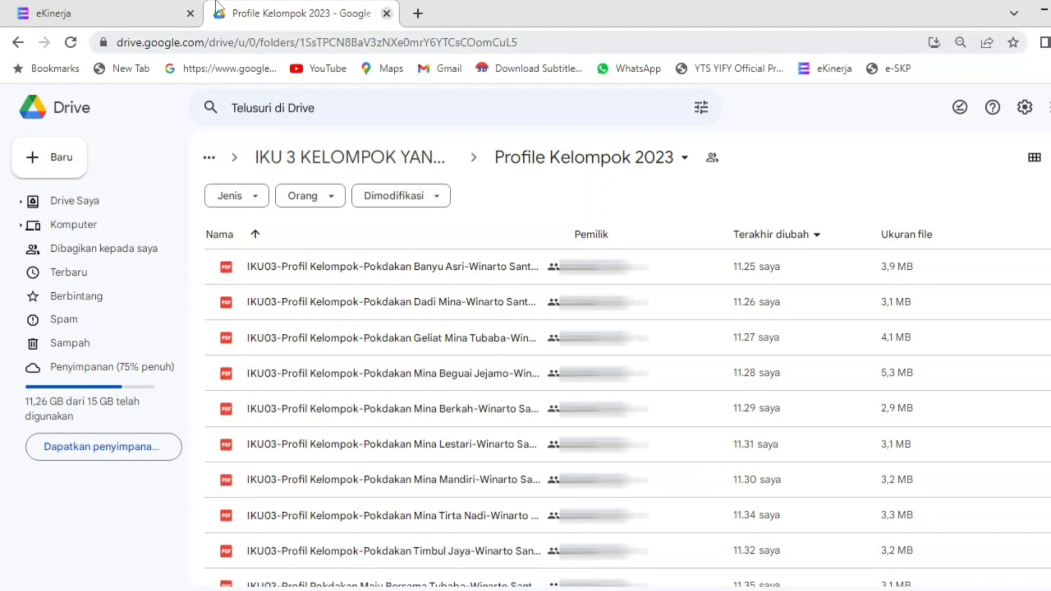
left_click(18, 42)
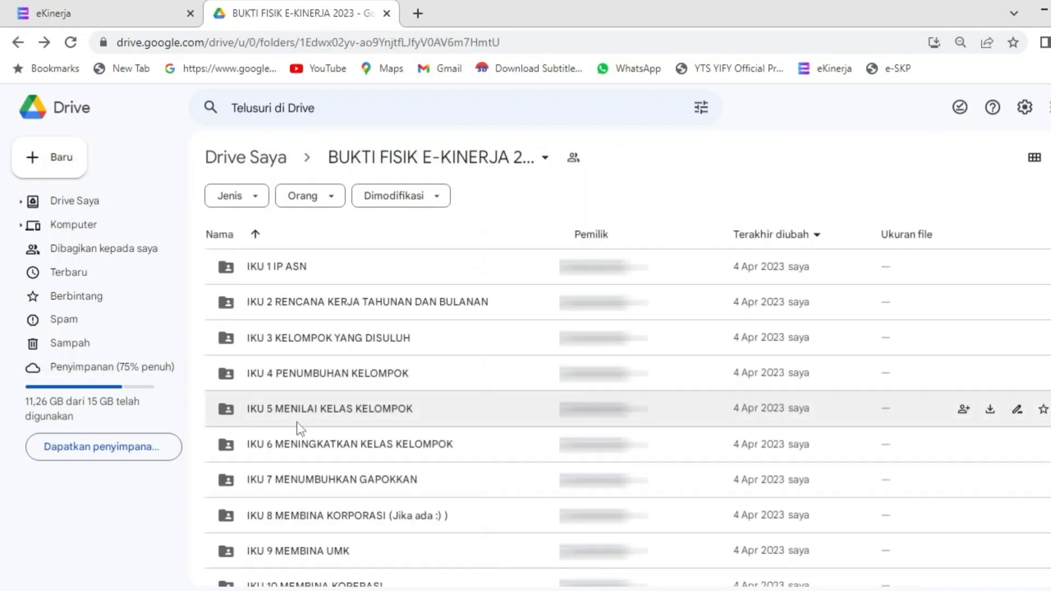
double_click(329, 413)
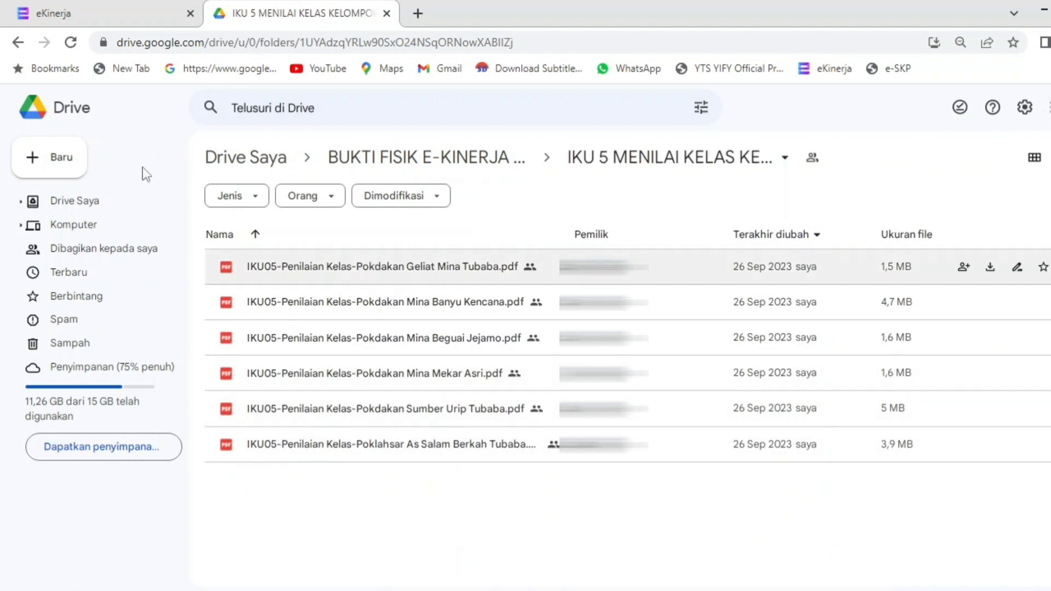
left_click(18, 43)
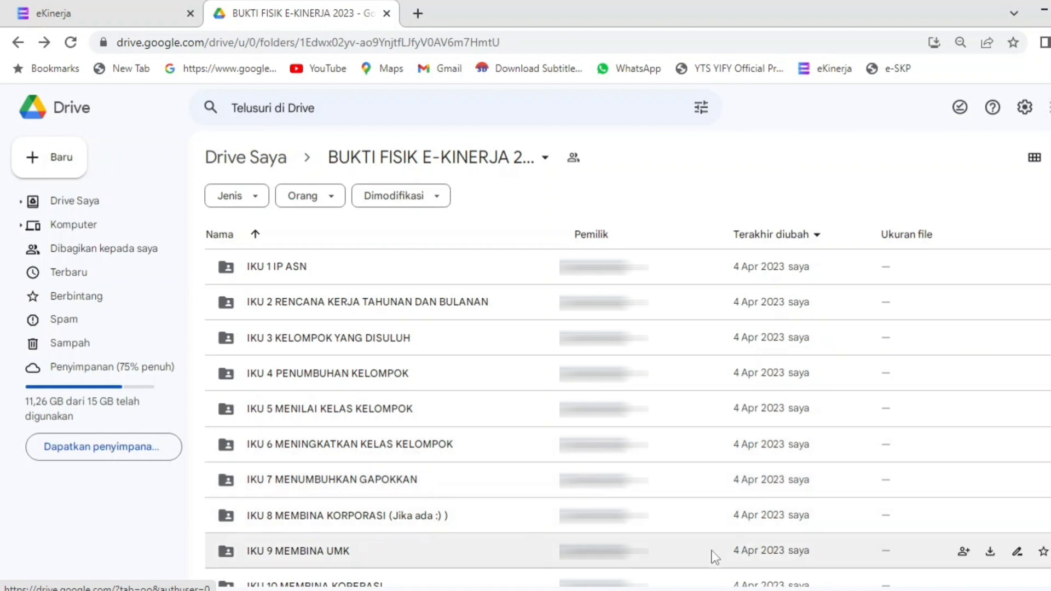
scroll(627, 422, "down", 2)
scroll(628, 419, "down", 5)
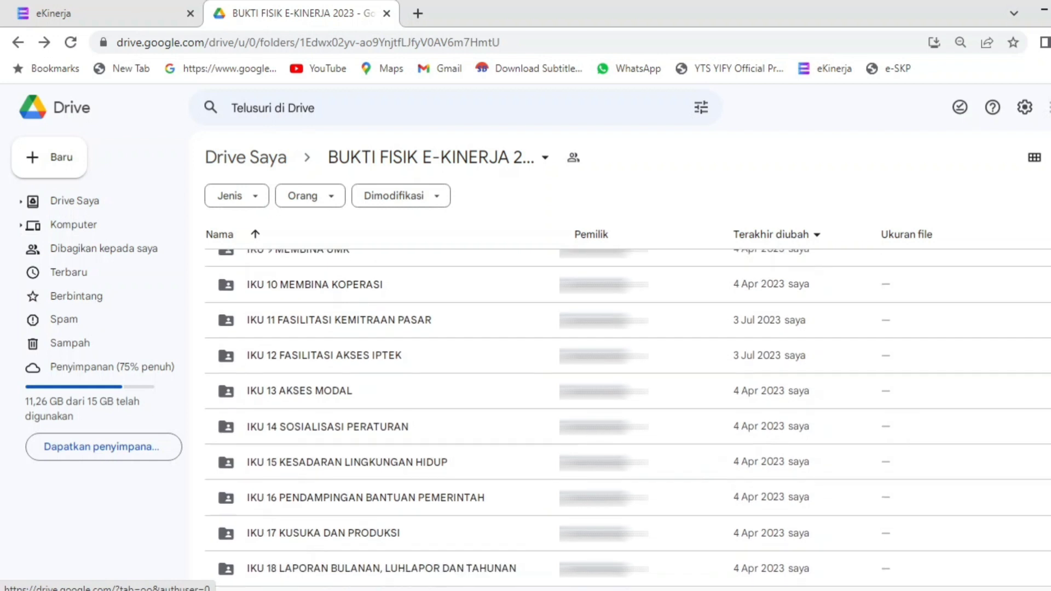
double_click(466, 533)
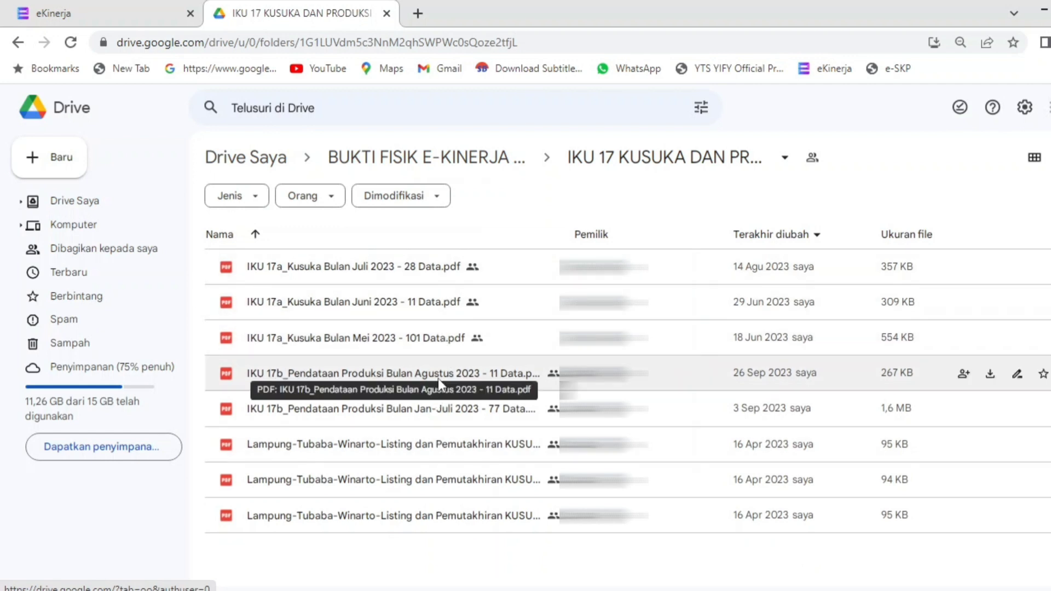
double_click(439, 373)
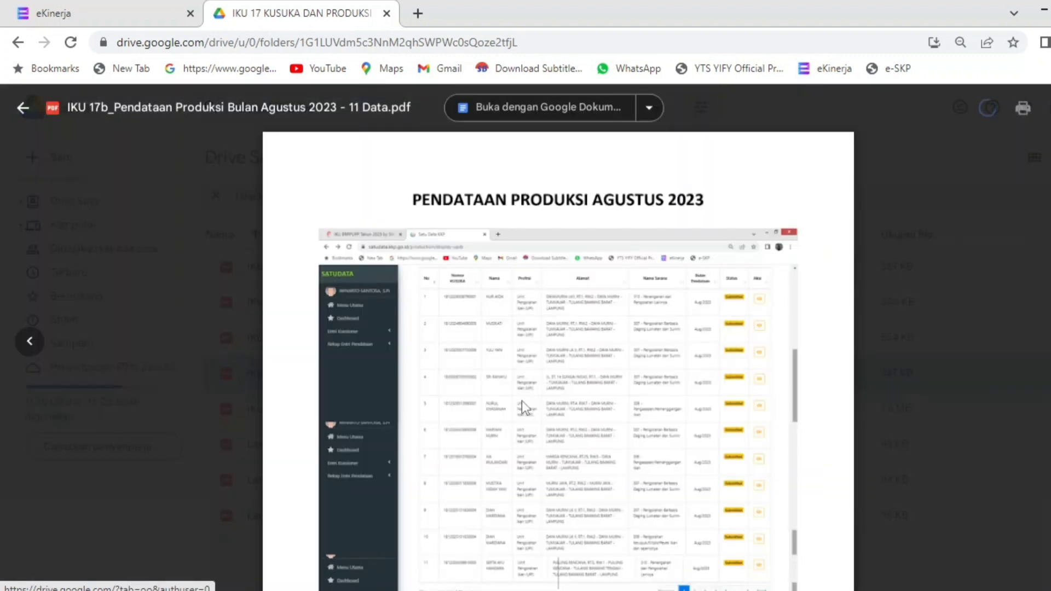
scroll(559, 350, "down", 5)
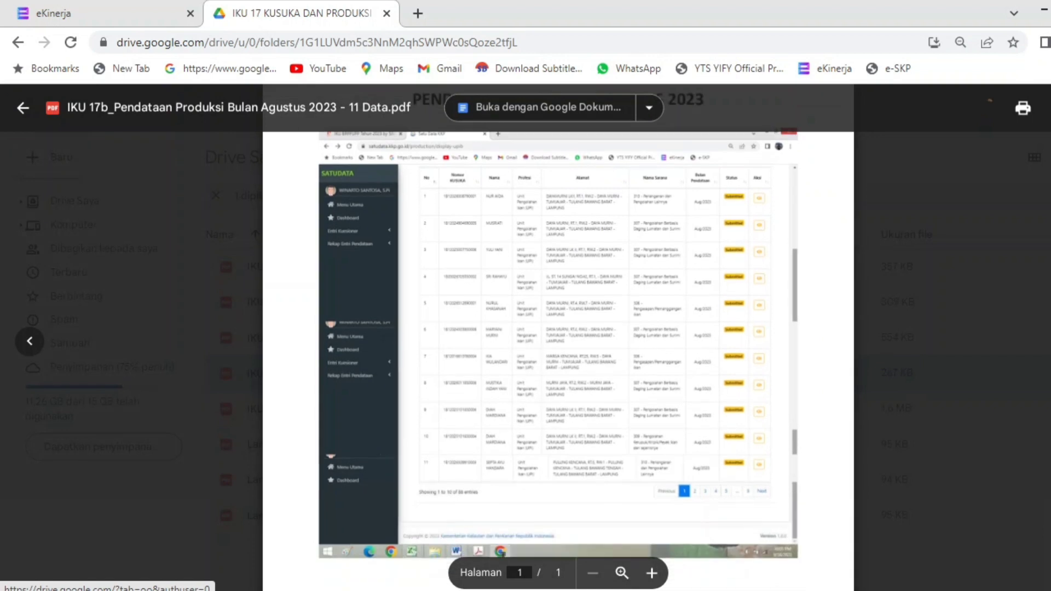
scroll(558, 350, "up", 4)
scroll(792, 345, "up", 2)
scroll(792, 345, "down", 2)
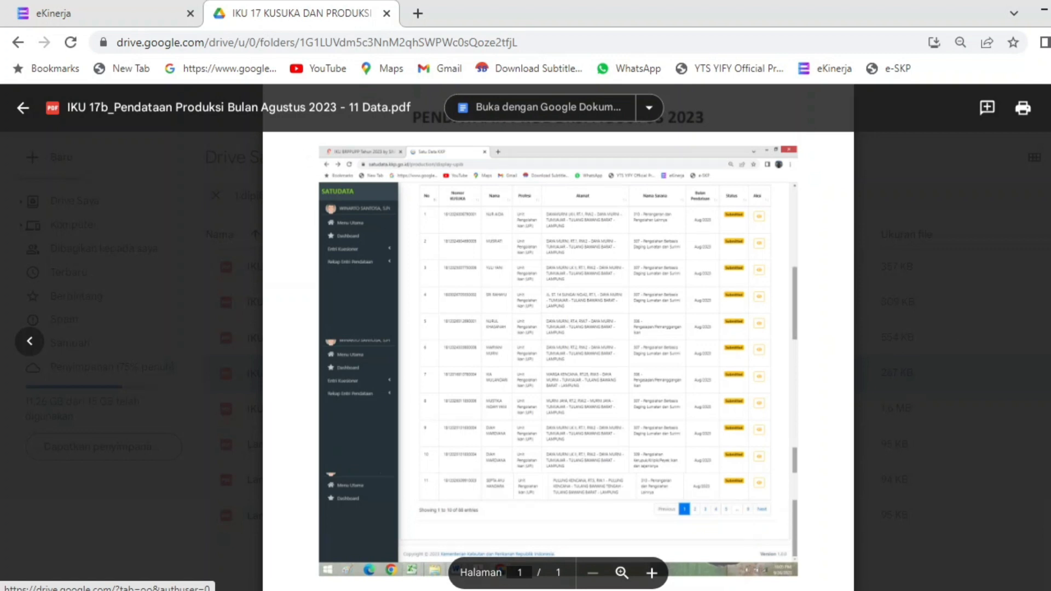
left_click(18, 42)
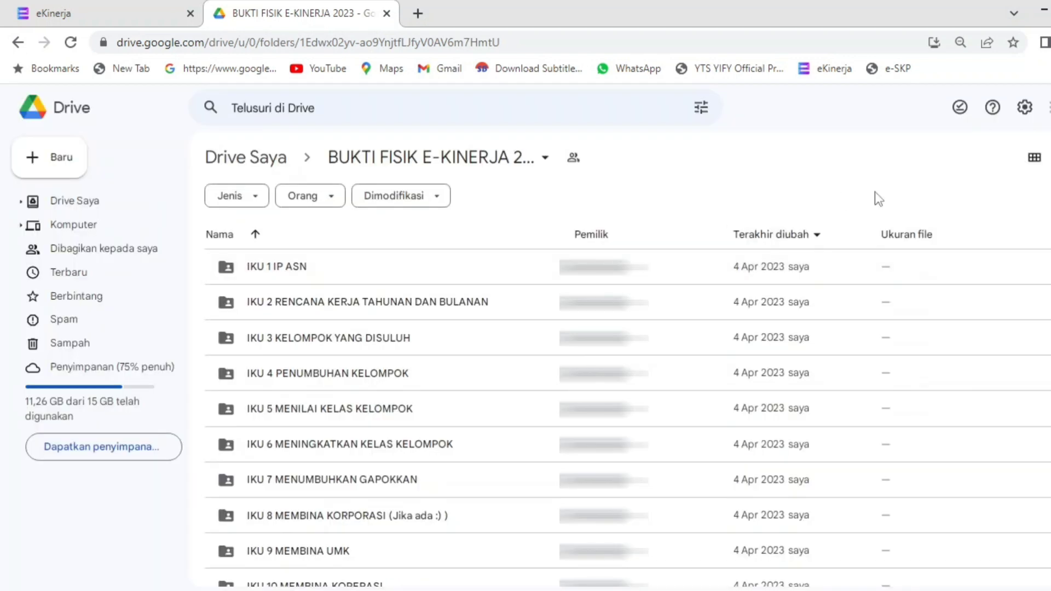
Step: Sign in to eKinerja with the saved account and open Penilaian for the 2023 SKP
left_click(160, 16)
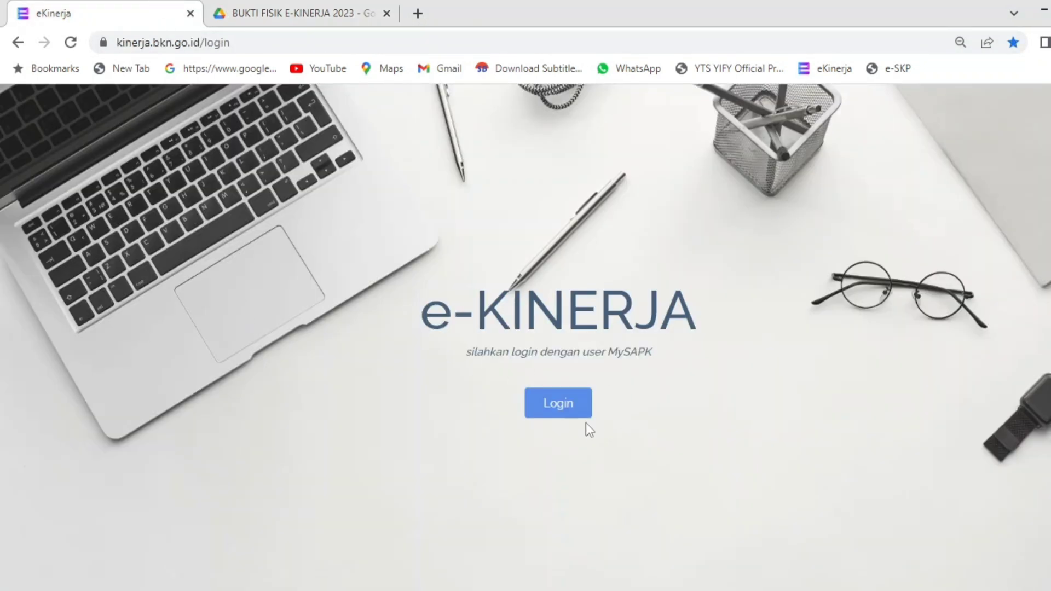
left_click(570, 416)
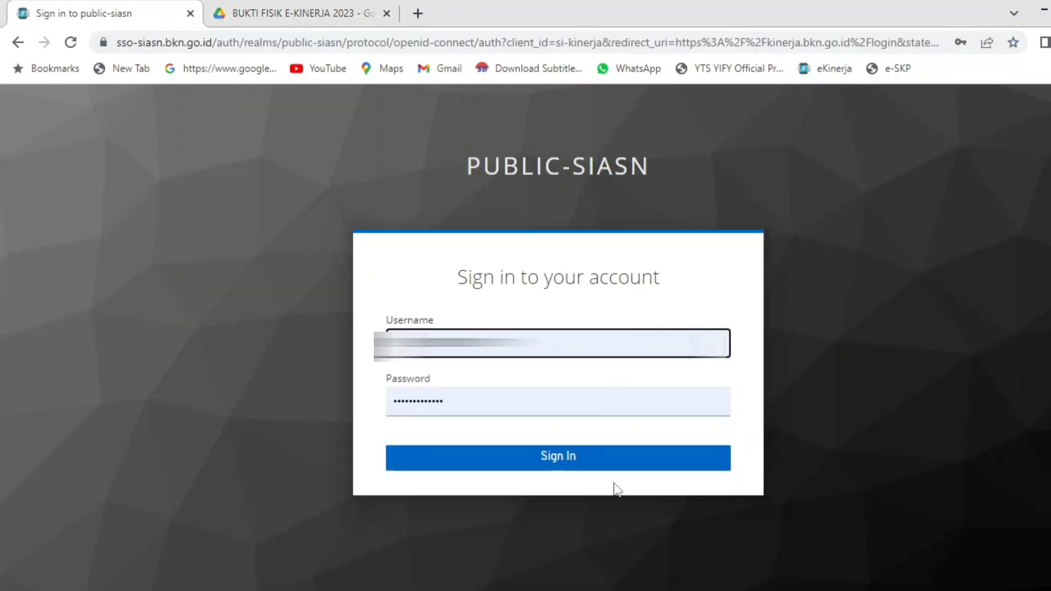
left_click(616, 470)
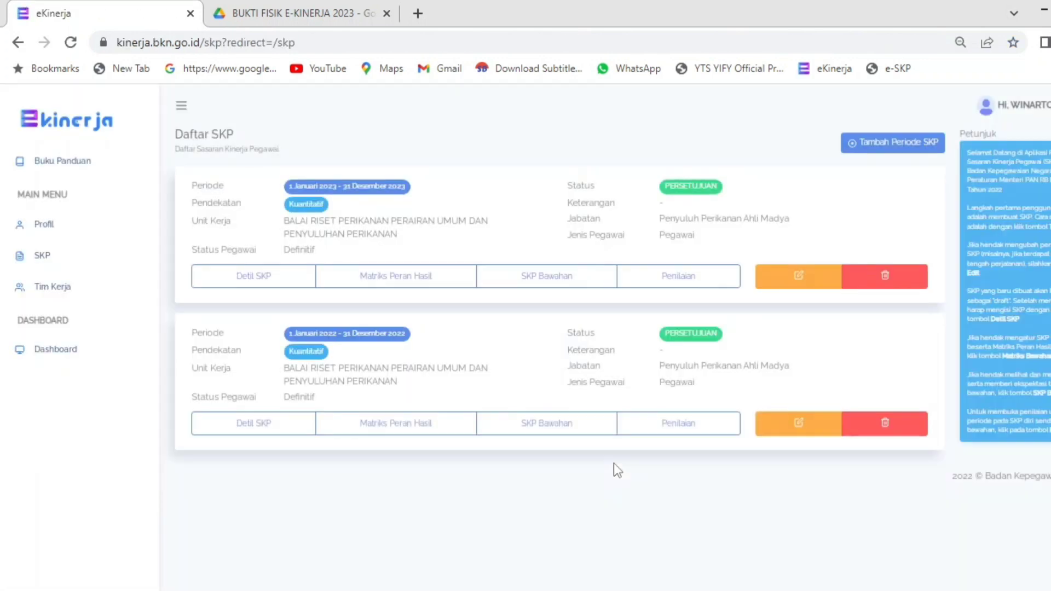
left_click(669, 283)
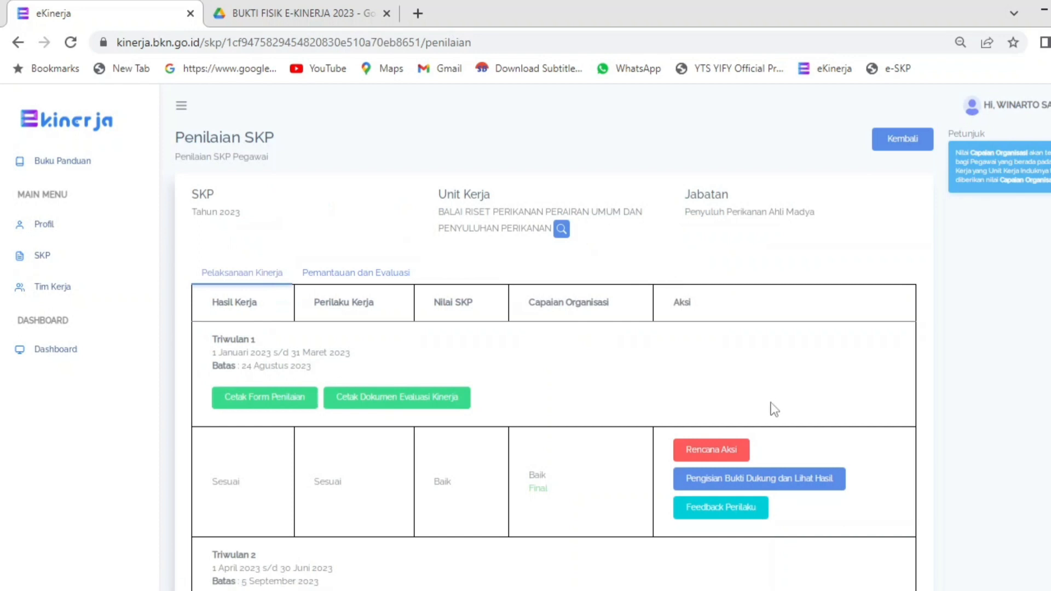
Step: Check the Triwulan 3 deadline of 20 Oktober 2023 and open its Rencana Aksi page
scroll(553, 337, "down", 9)
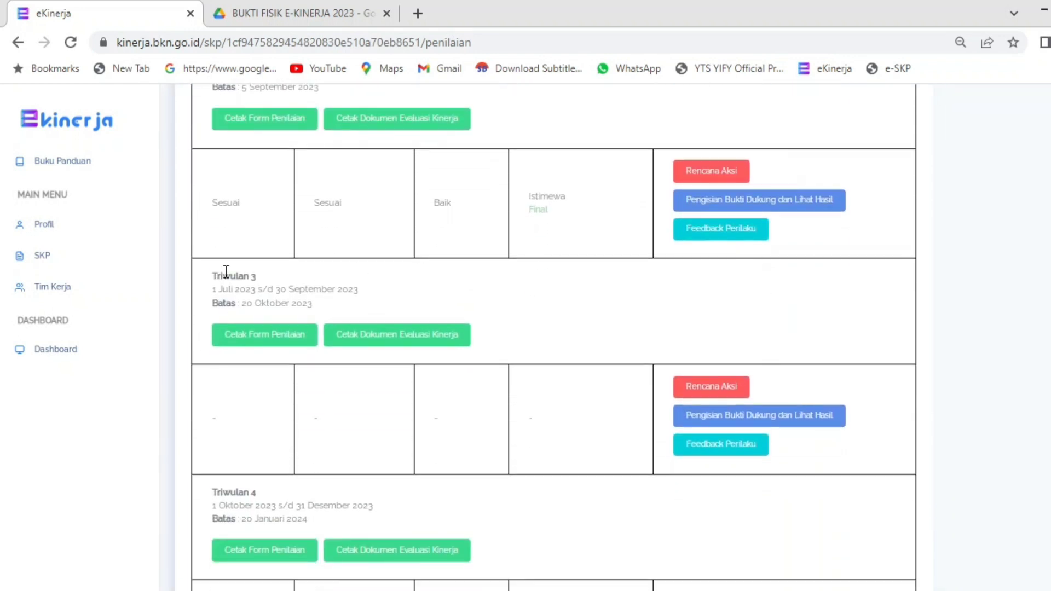
left_click_drag(238, 304, 305, 318)
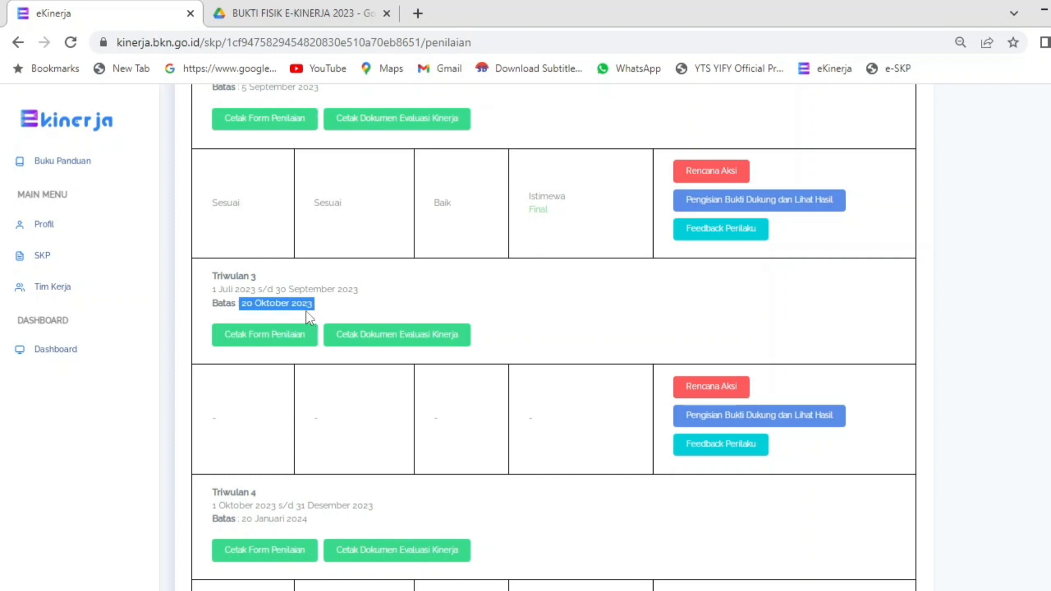
left_click(307, 310)
left_click_drag(243, 304, 257, 307)
left_click(278, 307)
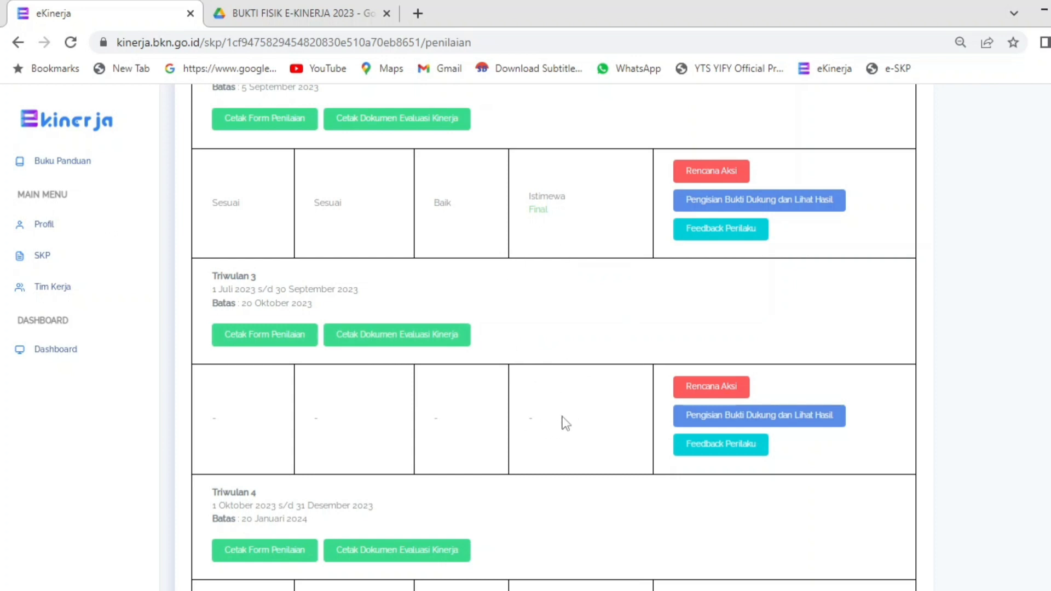
left_click(709, 390)
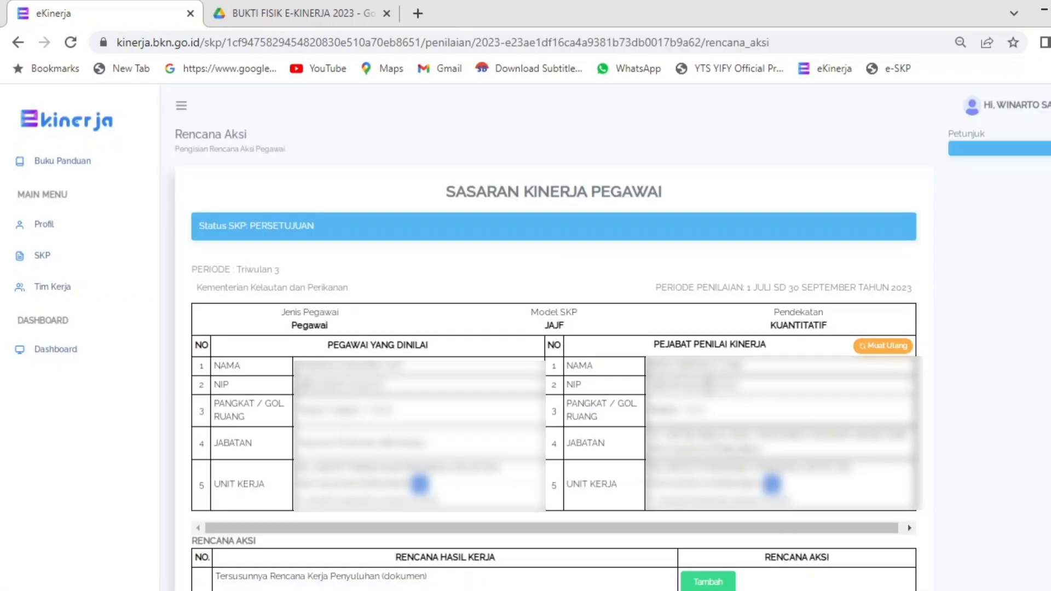
scroll(554, 339, "down", 6)
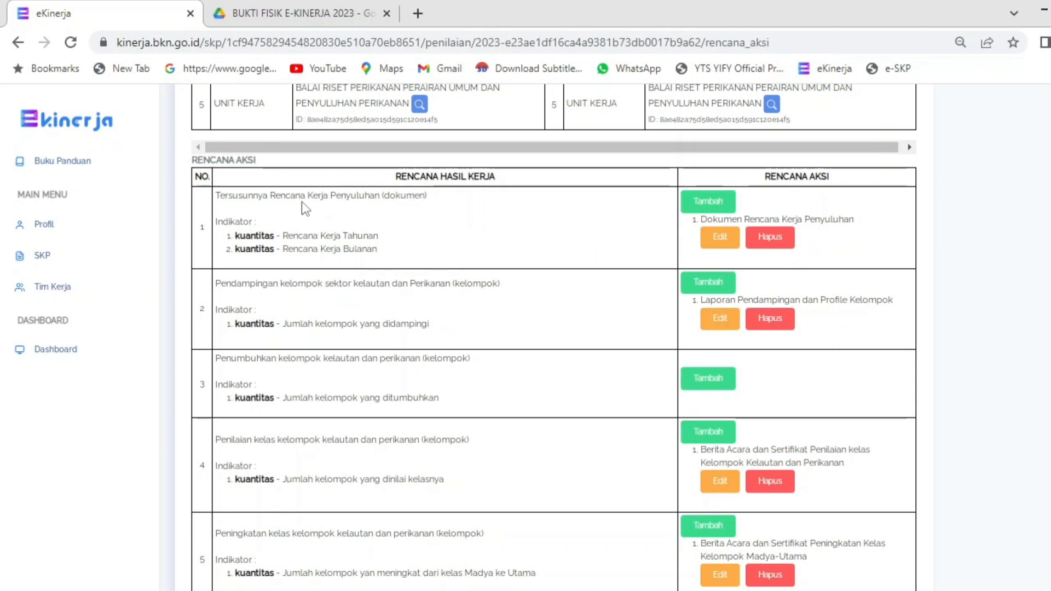
left_click(721, 239)
left_click_drag(490, 166, 281, 159)
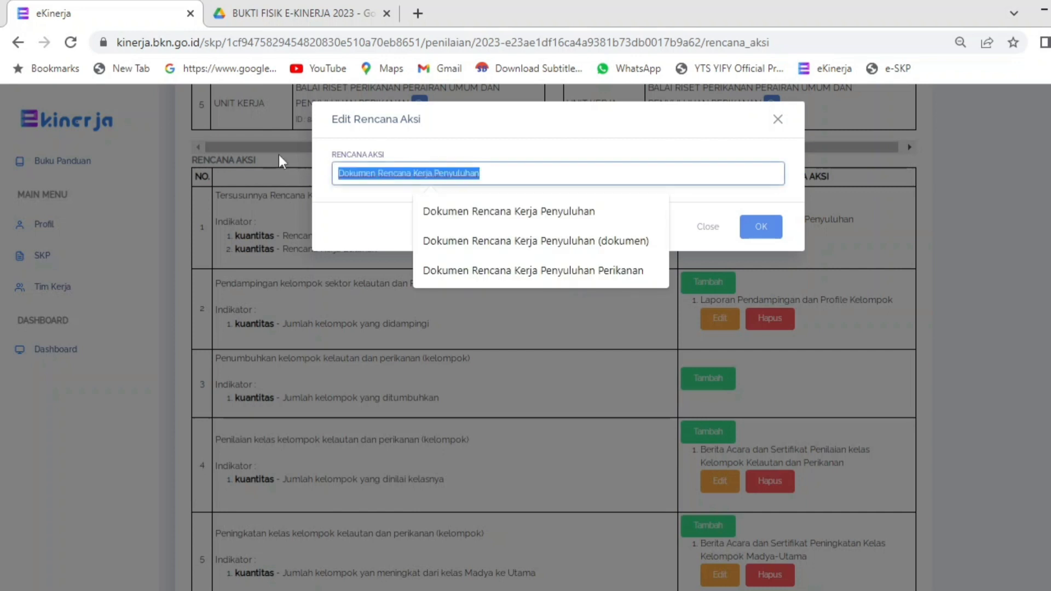
left_click(758, 231)
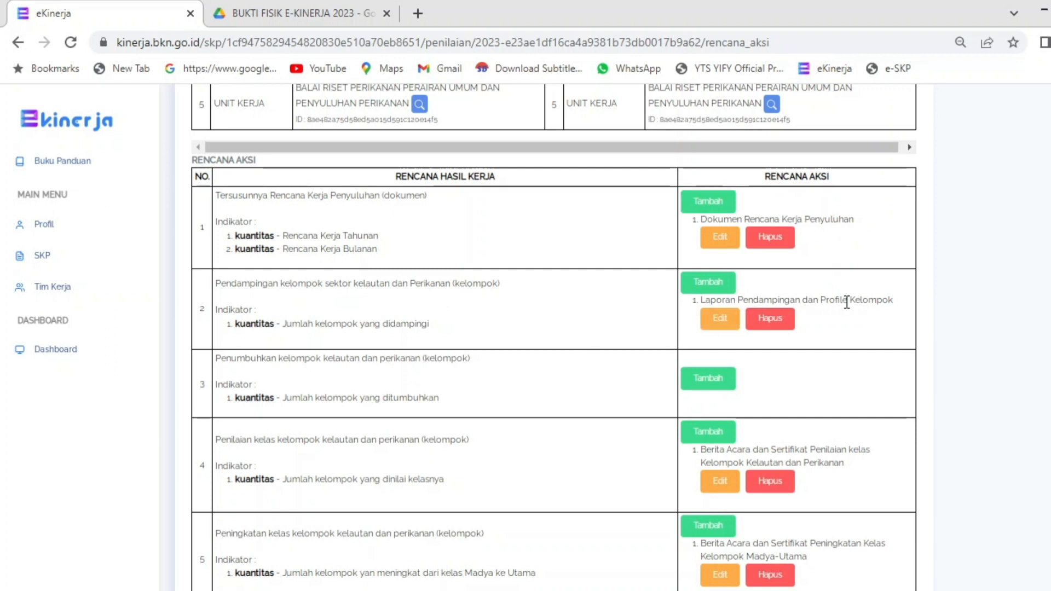
scroll(554, 337, "down", 3)
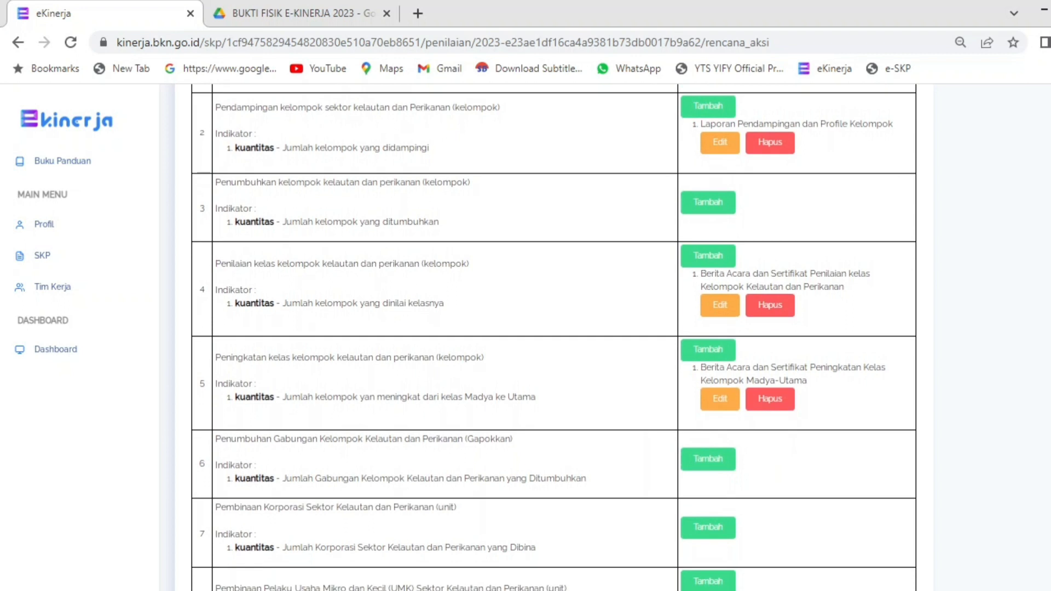
Step: Review the Rencana Aksi entries for rows 4–11, including the certificate, UMKM and IPTEK reports
left_click_drag(770, 273, 823, 292)
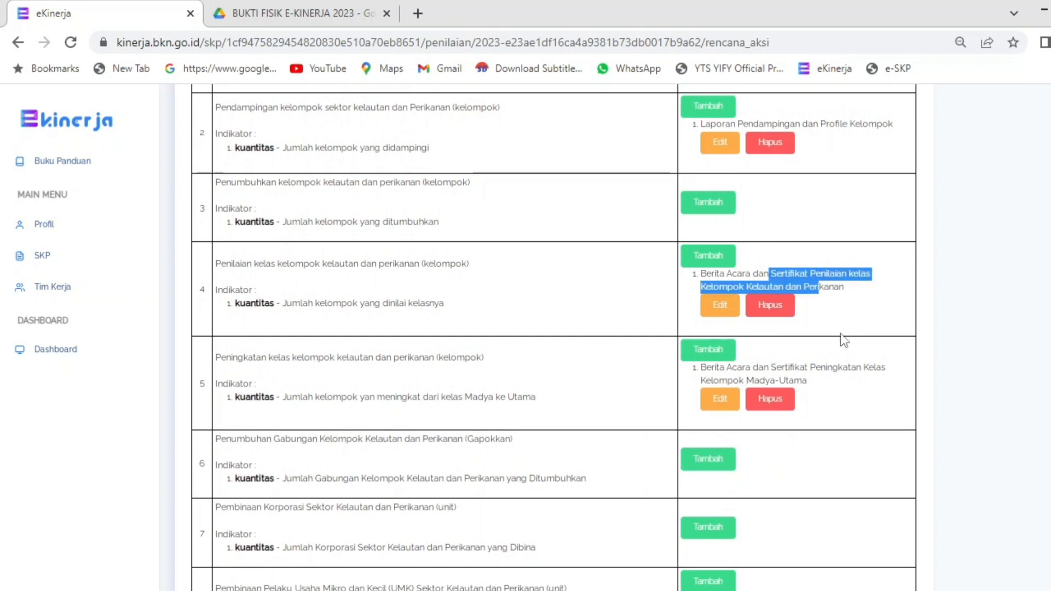
left_click(818, 377)
left_click_drag(778, 367, 803, 367)
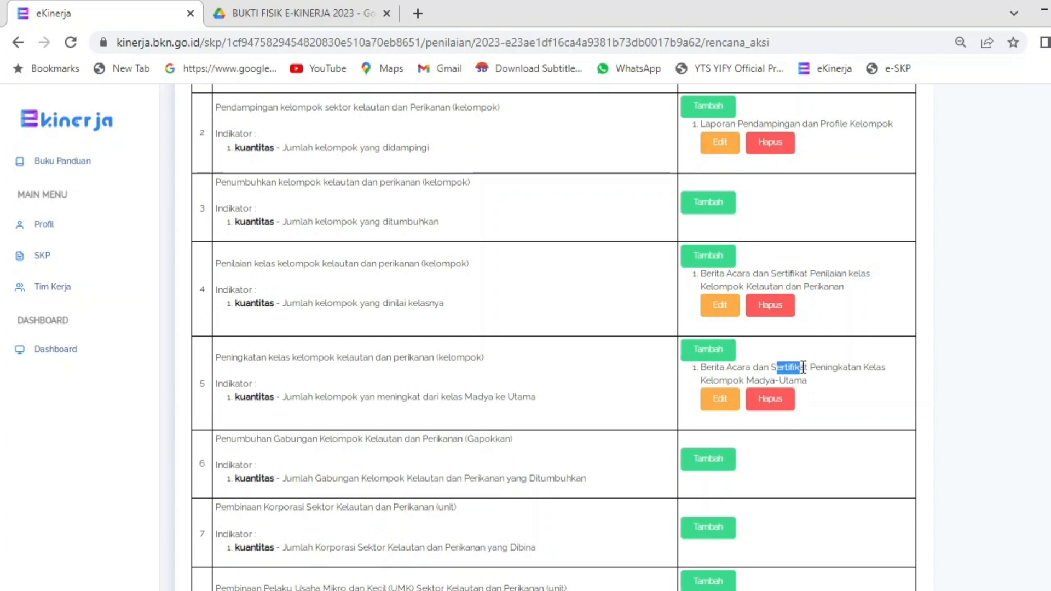
scroll(1001, 361, "down", 4)
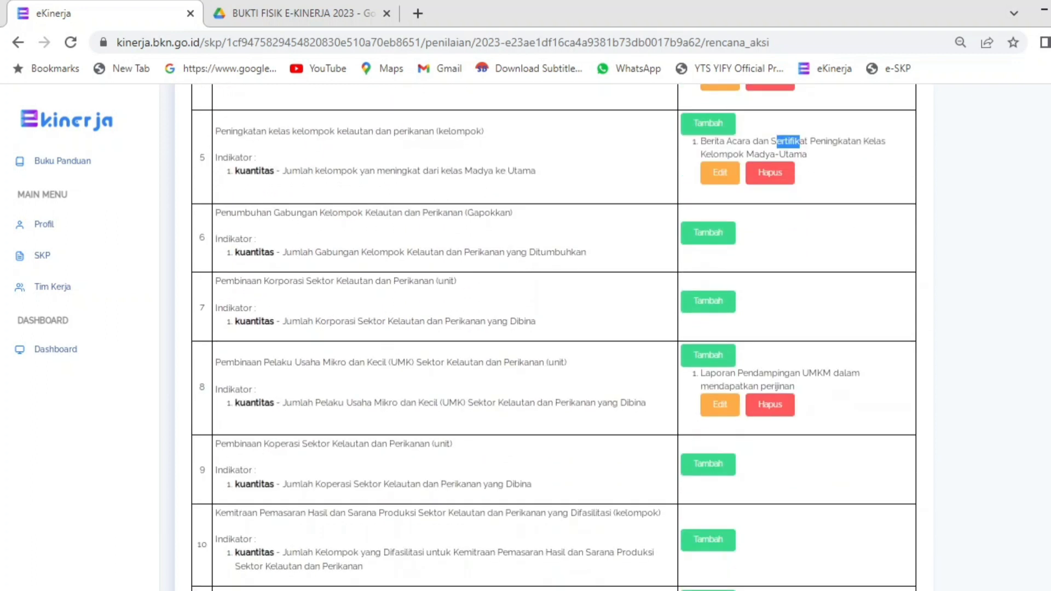
left_click_drag(772, 374, 814, 393)
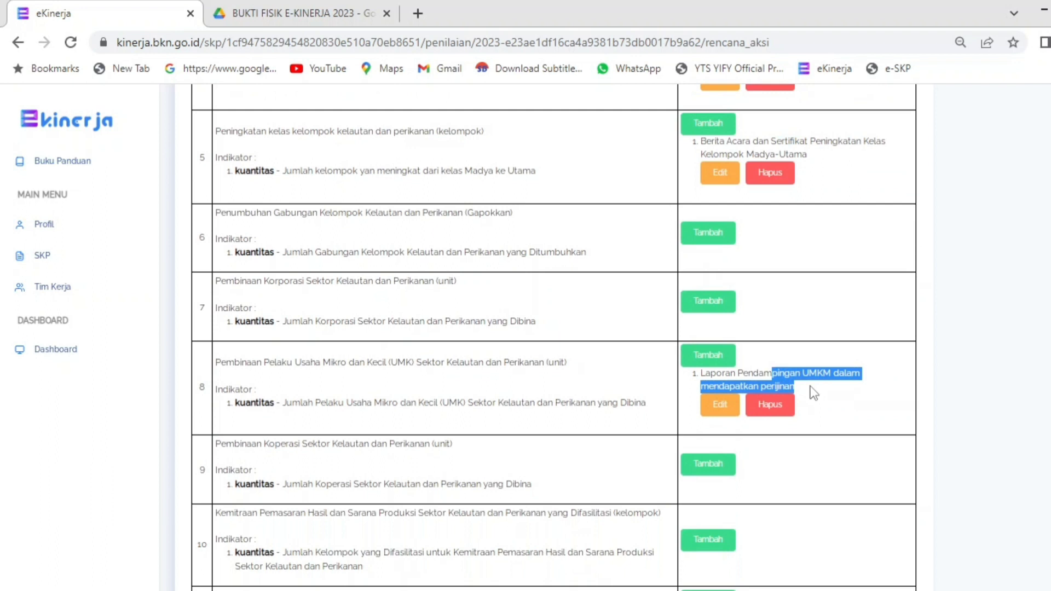
left_click(820, 404)
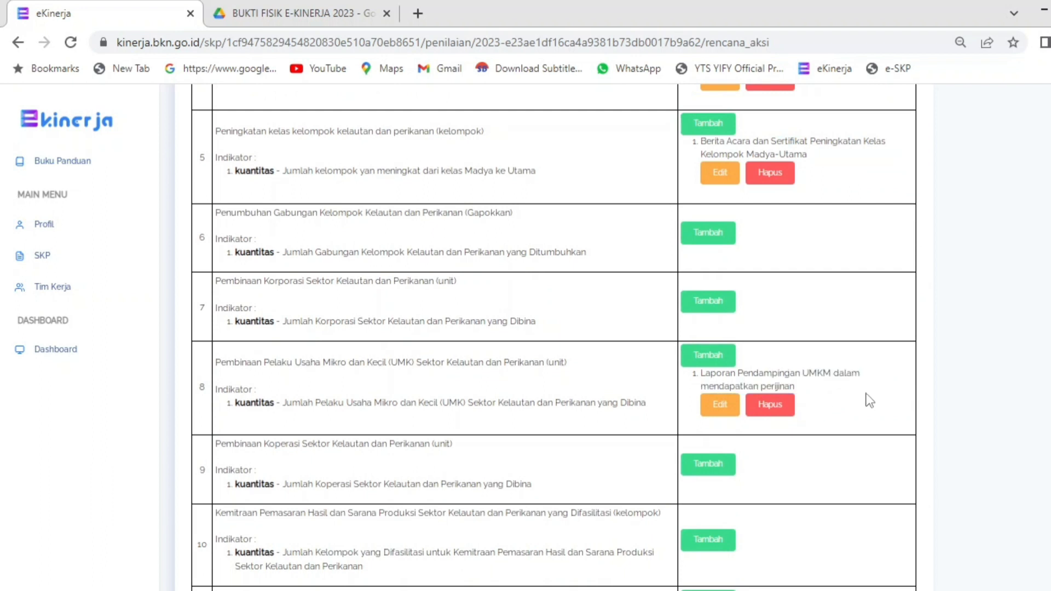
scroll(554, 337, "down", 4)
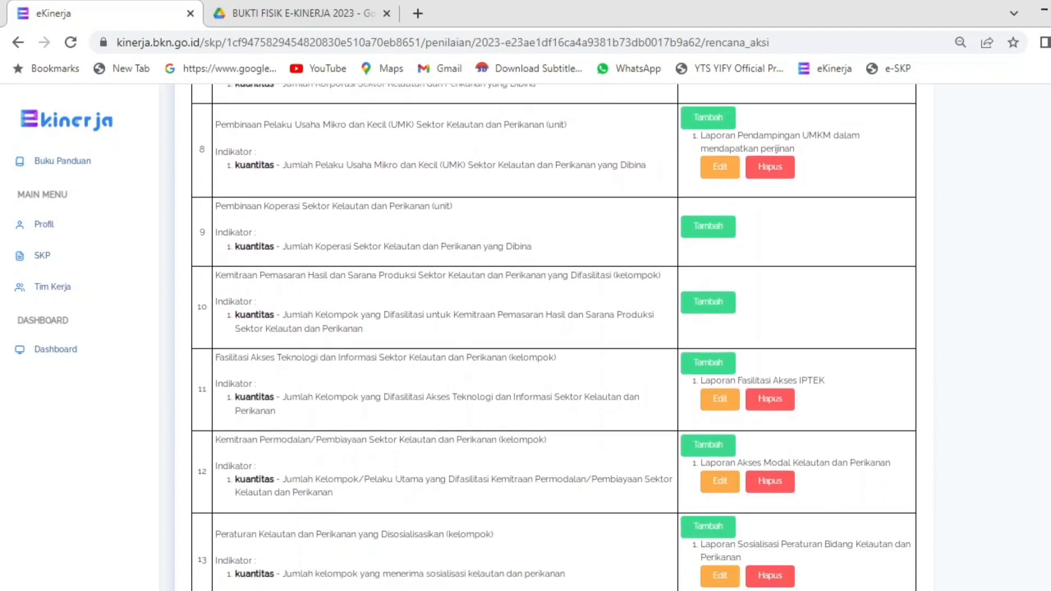
left_click_drag(797, 380, 818, 380)
scroll(854, 356, "down", 2)
left_click(857, 334)
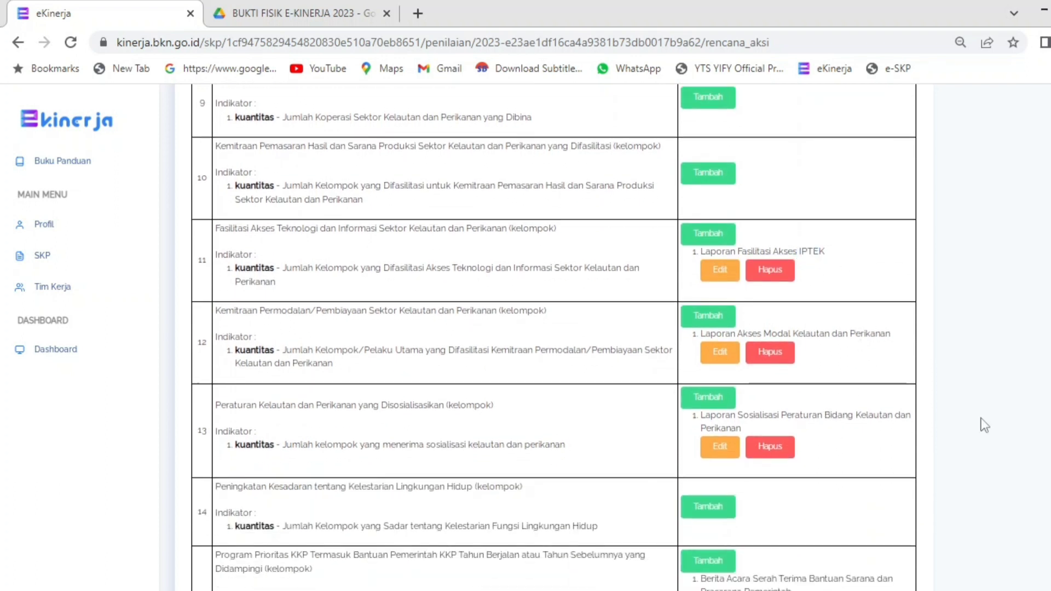
Step: Review the remaining rows, including row 16's Kusuka data input, then return to Penilaian SKP
scroll(984, 425, "down", 3)
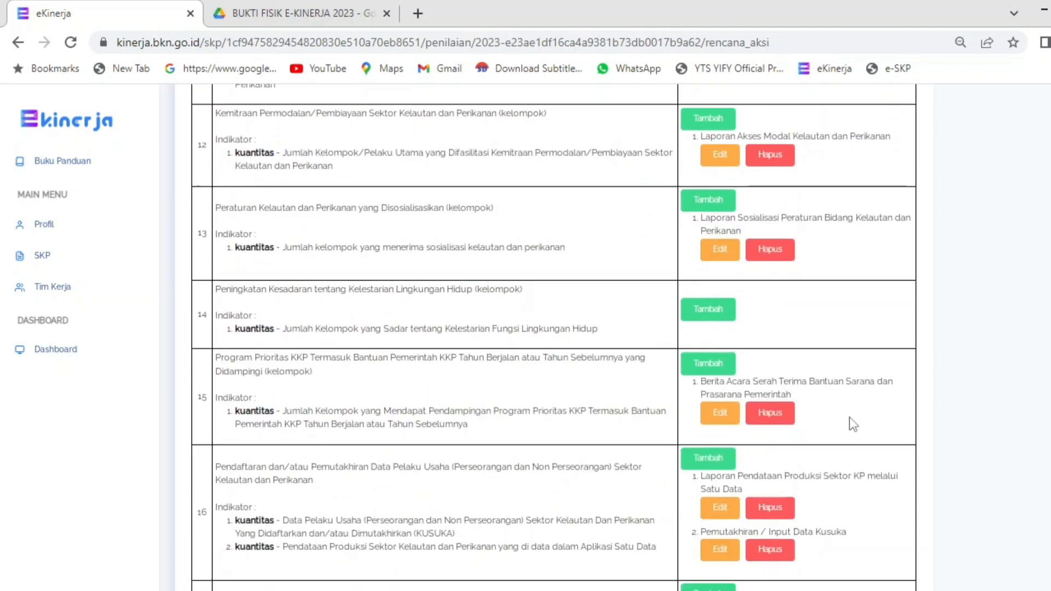
scroll(956, 430, "down", 3)
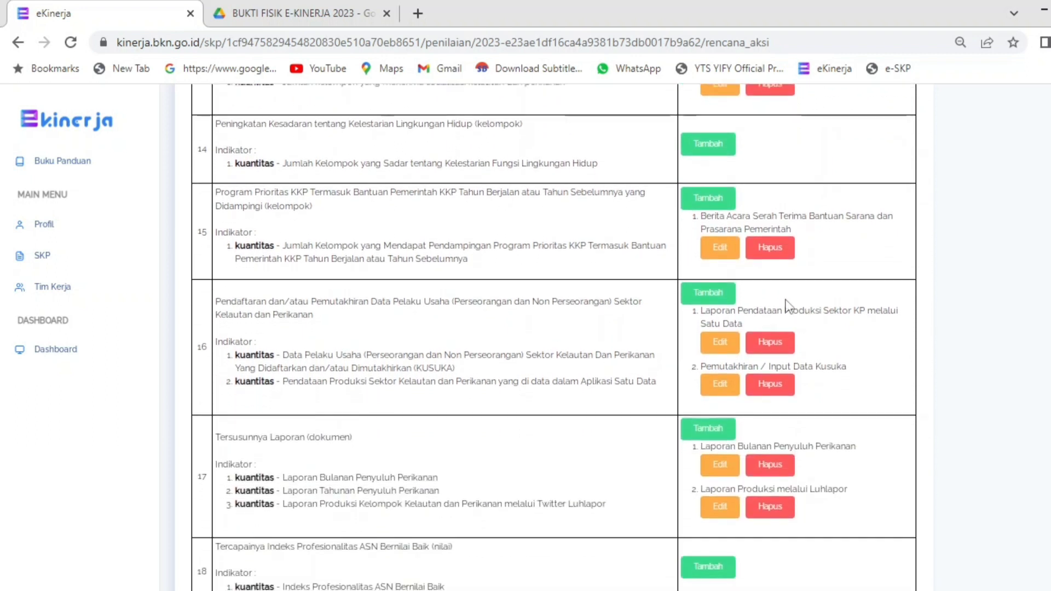
left_click_drag(786, 309, 880, 313)
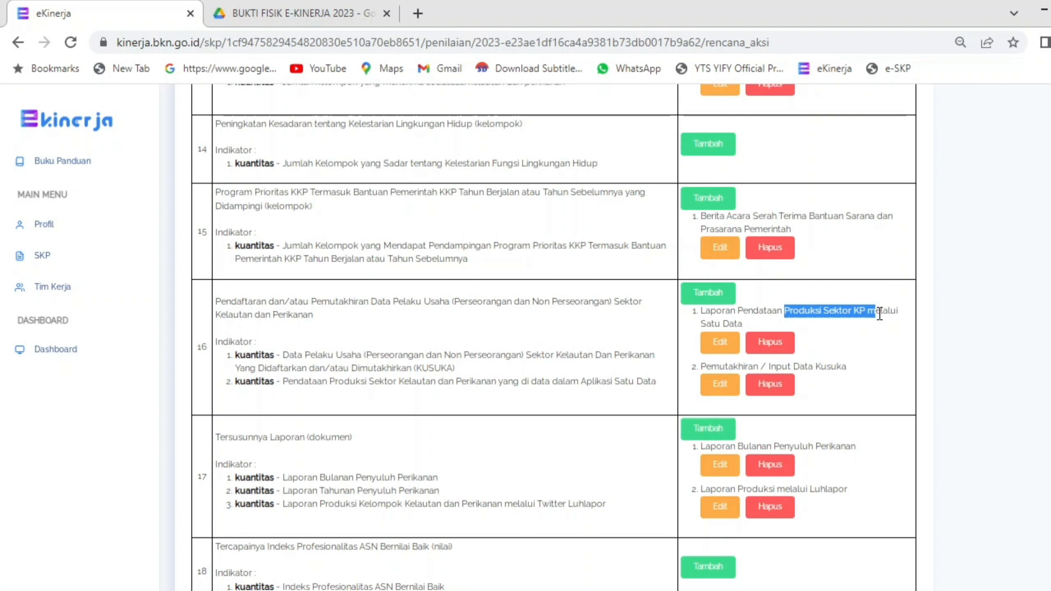
left_click(774, 366)
left_click_drag(706, 366, 838, 366)
left_click(837, 441)
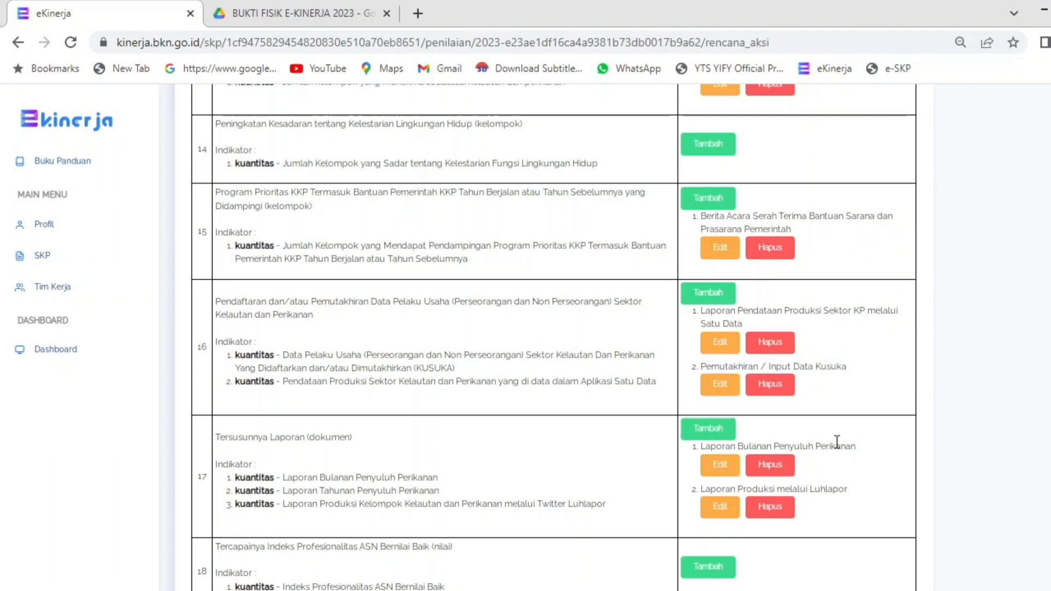
scroll(554, 336, "down", 1)
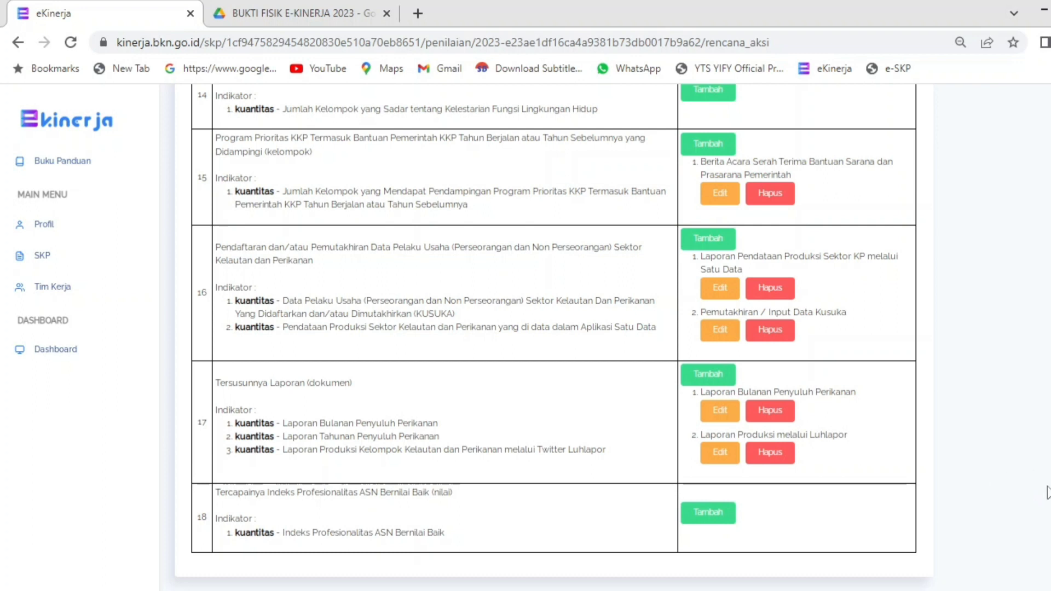
scroll(554, 337, "up", 20)
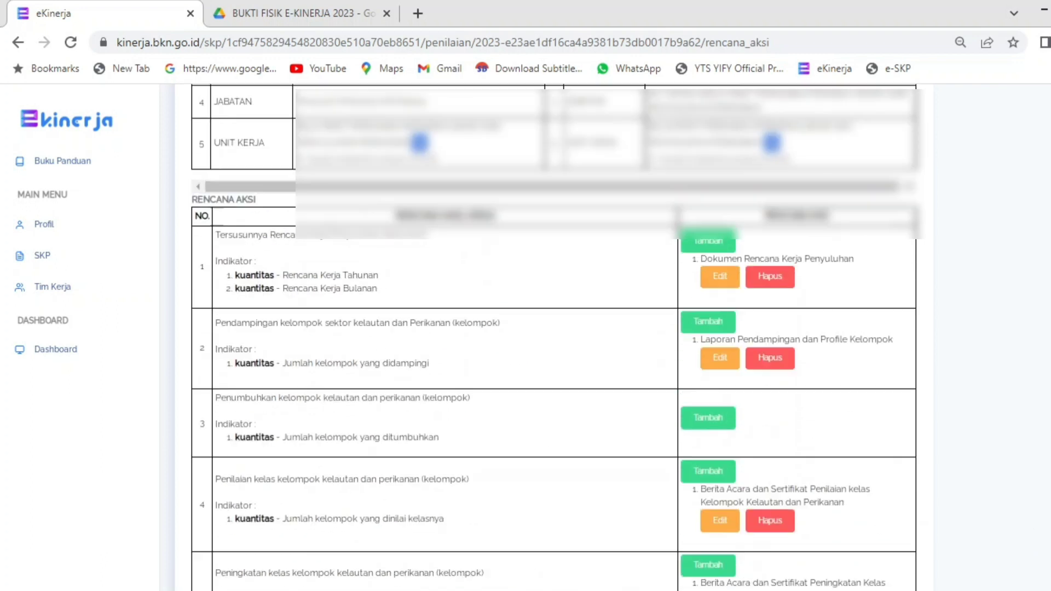
scroll(554, 336, "up", 2)
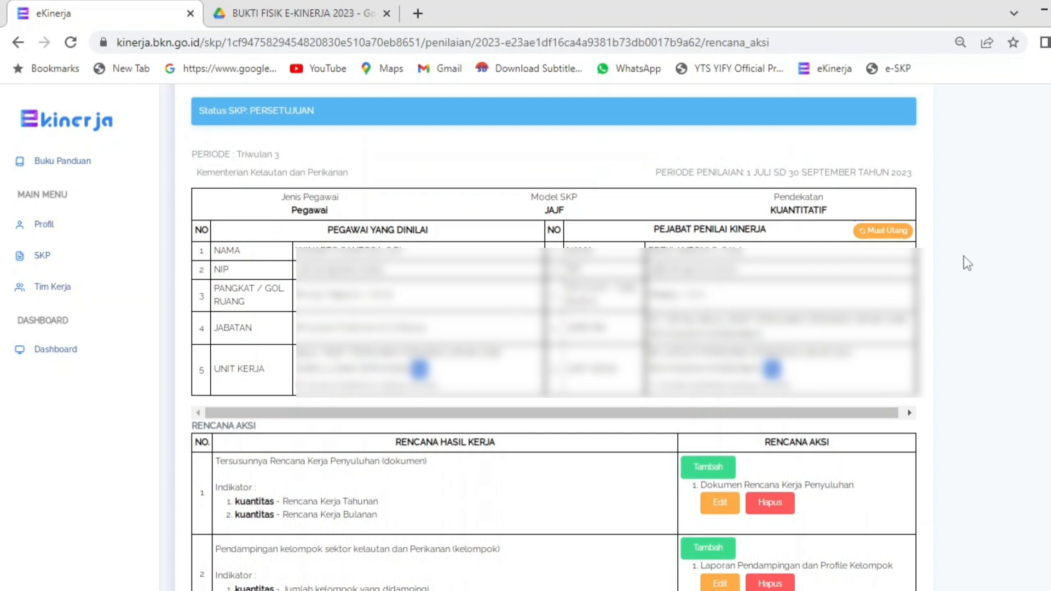
scroll(553, 336, "down", 1)
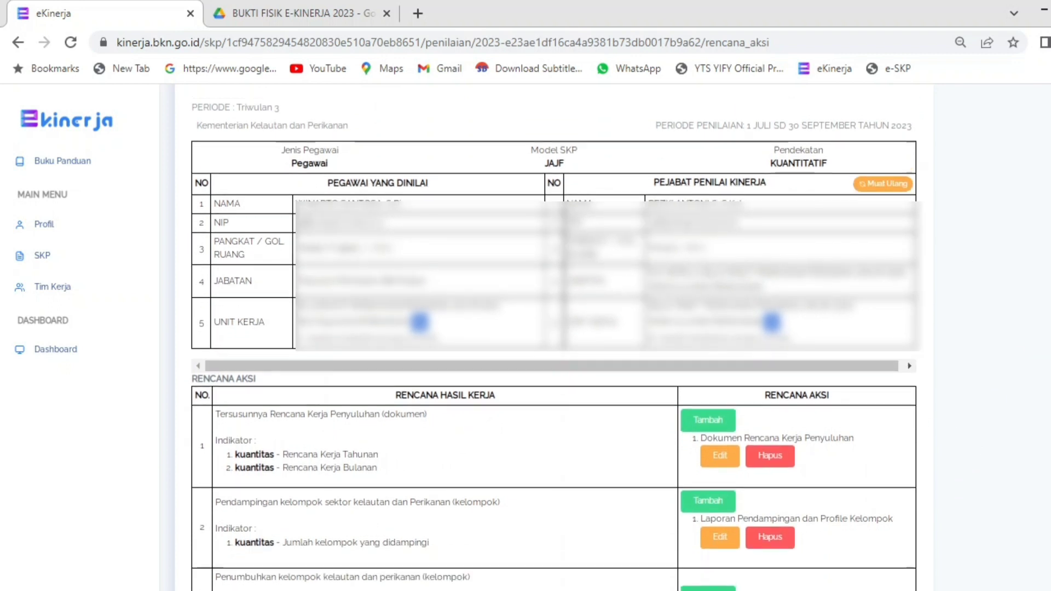
scroll(554, 337, "up", 1)
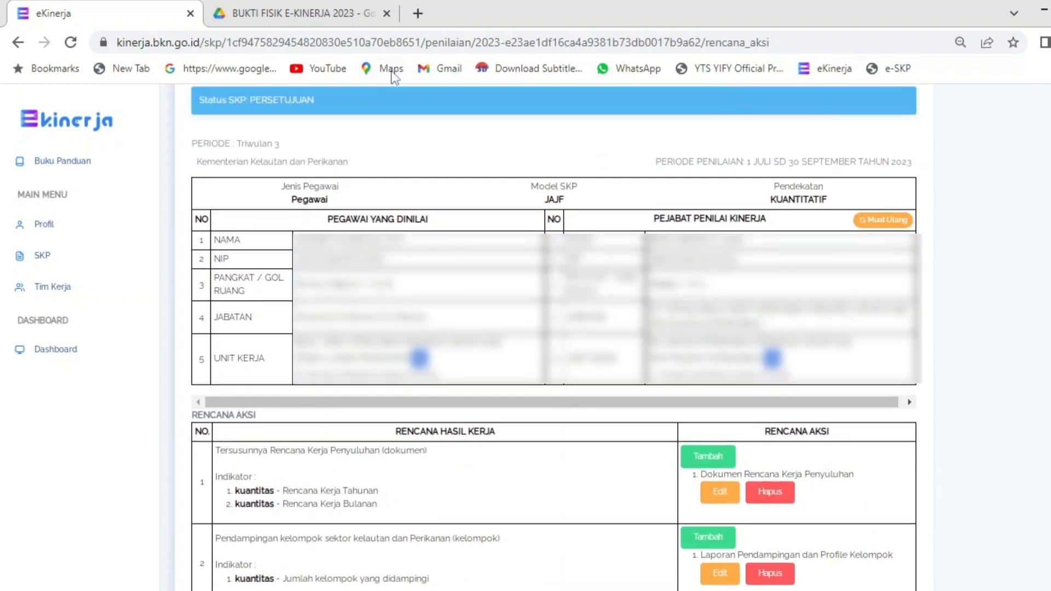
left_click(18, 42)
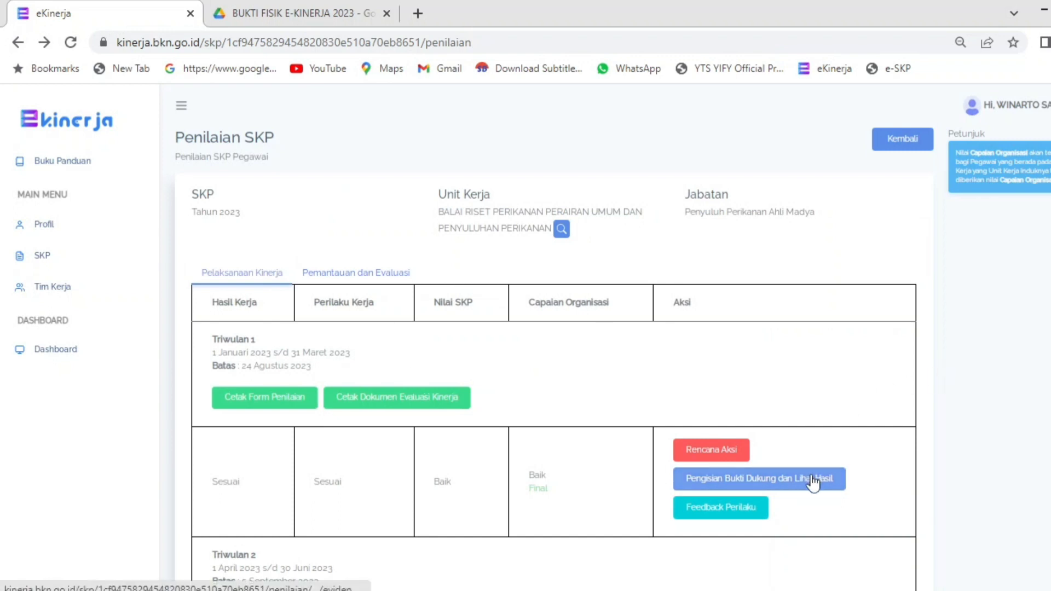
Step: Open the Triwulan 3 'Pengisian Bukti Dukung dan Lihat Hasil' page and scan its indicators
scroll(987, 402, "down", 1)
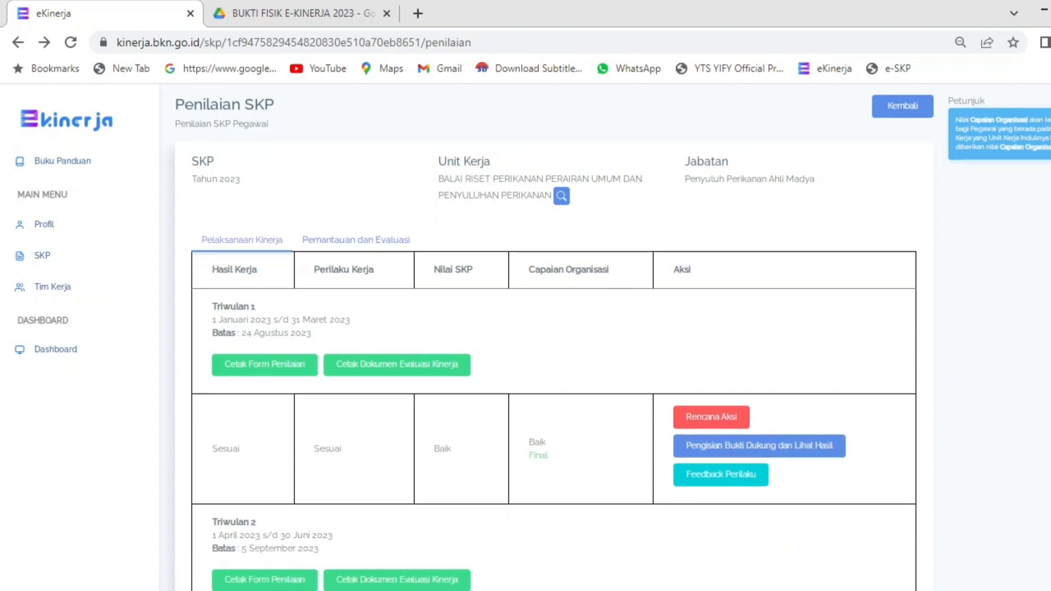
scroll(797, 302, "down", 8)
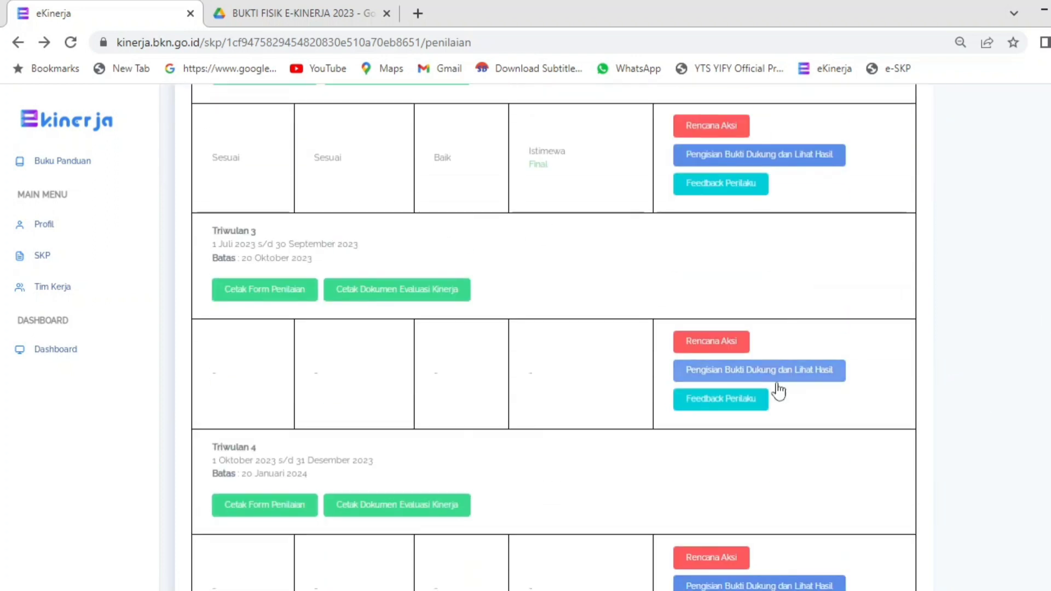
left_click(781, 376)
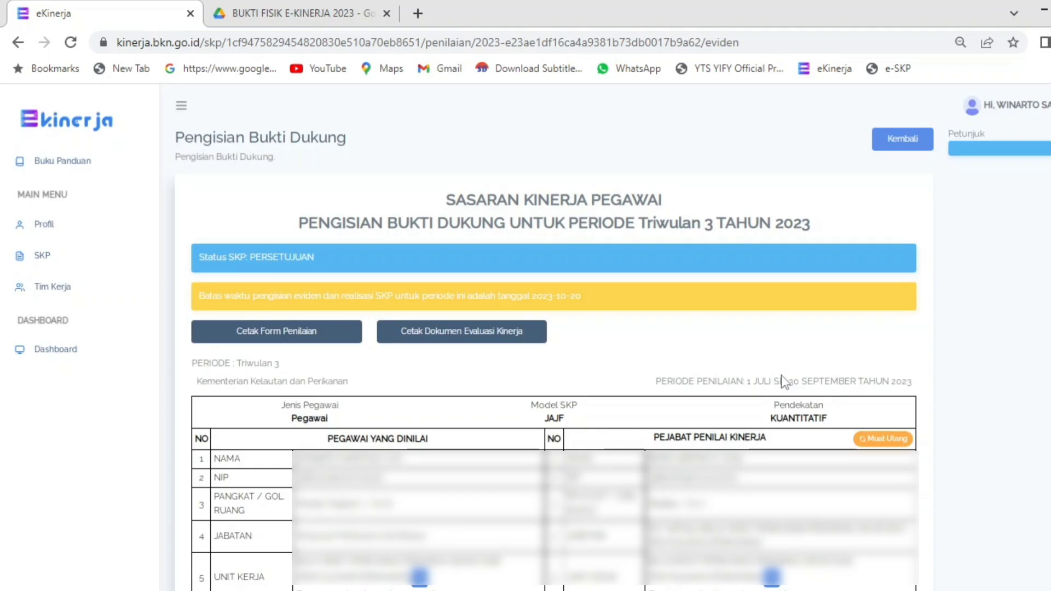
scroll(554, 337, "down", 8)
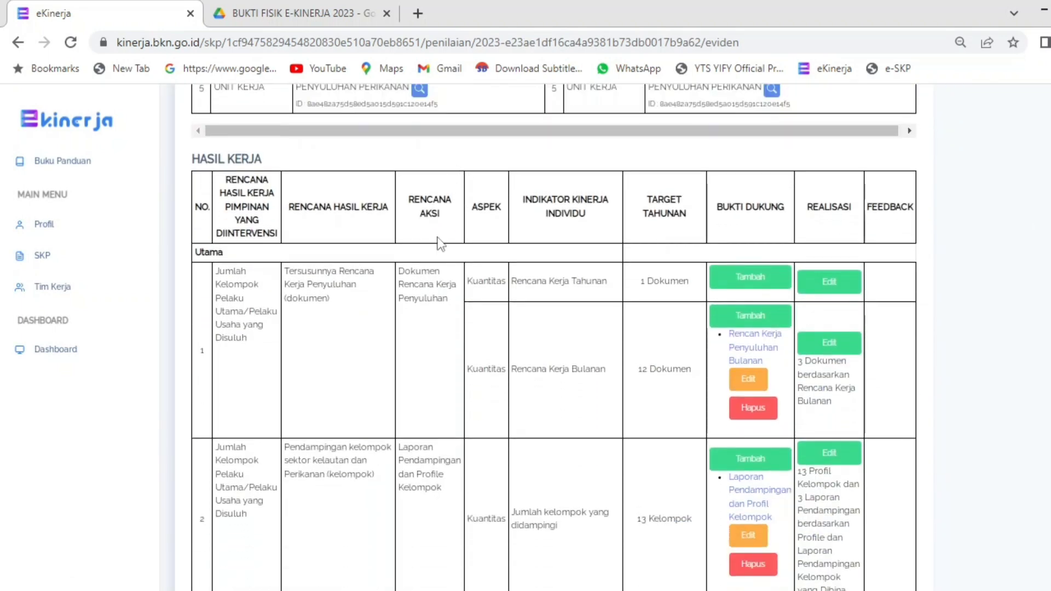
scroll(602, 449, "down", 4)
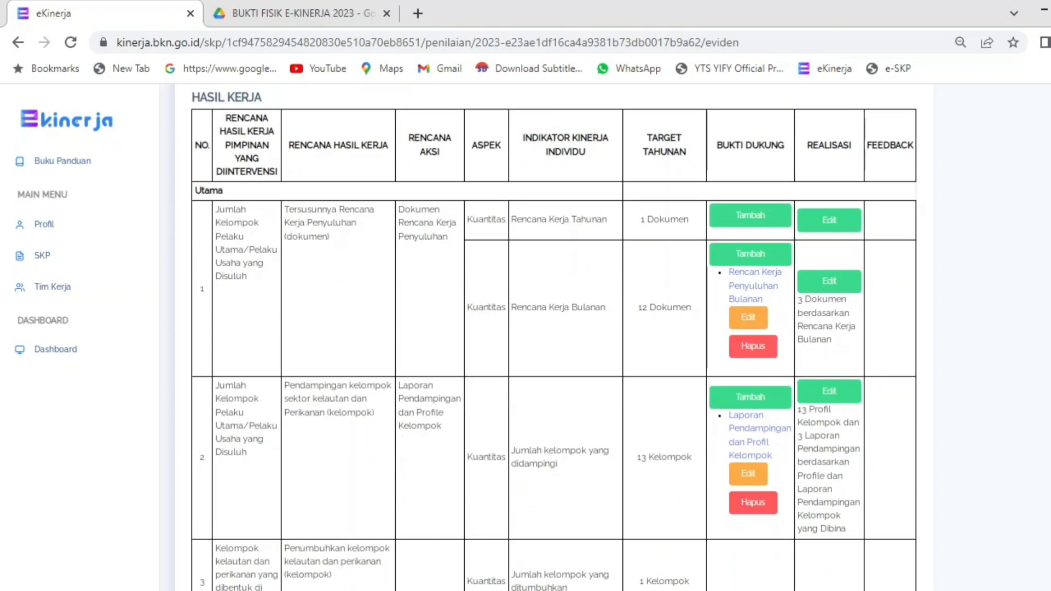
scroll(554, 337, "down", 8)
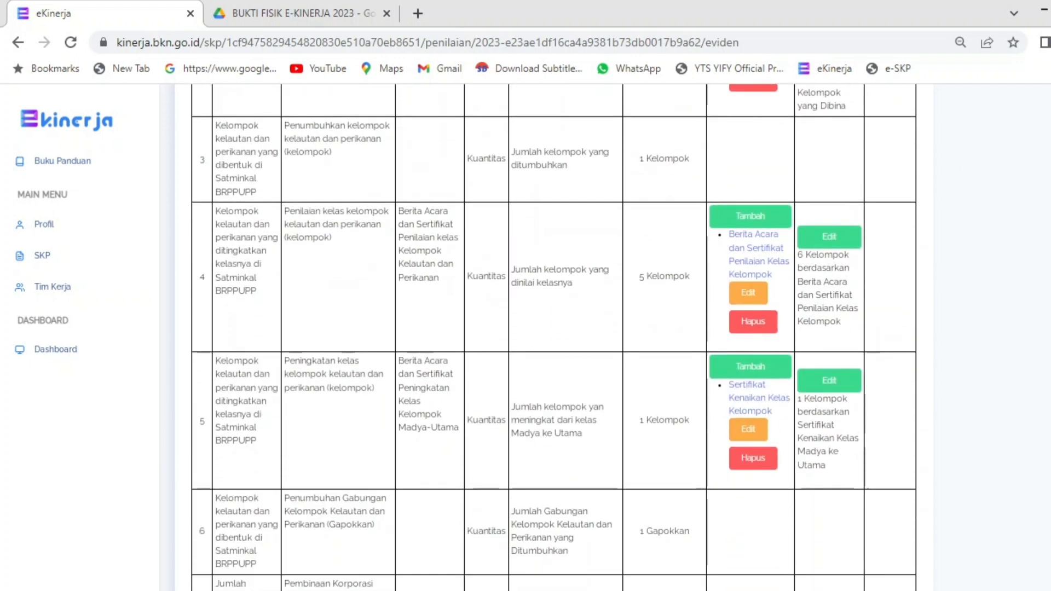
scroll(553, 337, "down", 15)
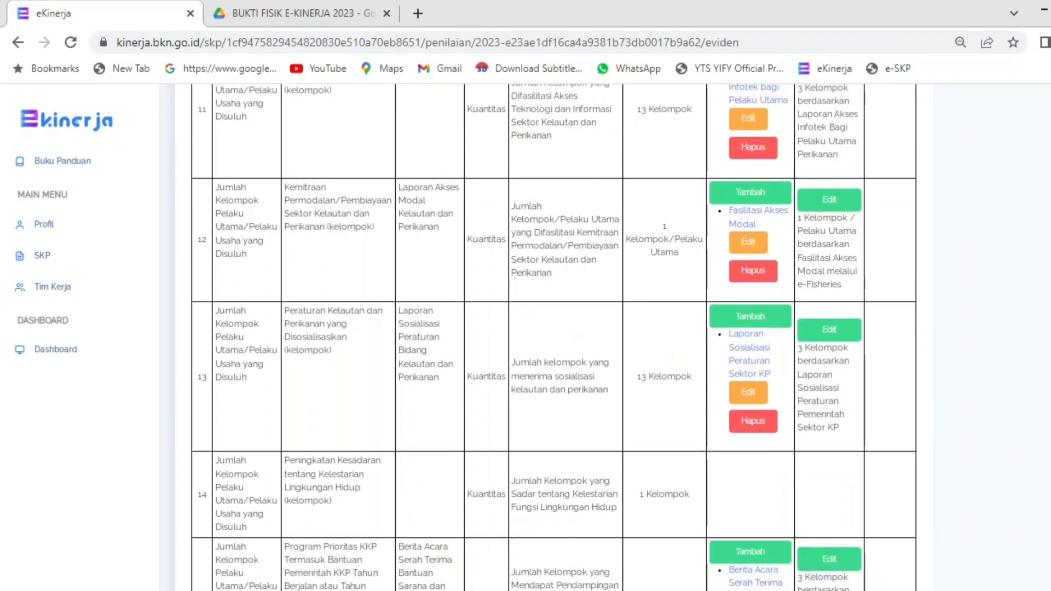
scroll(553, 338, "up", 18)
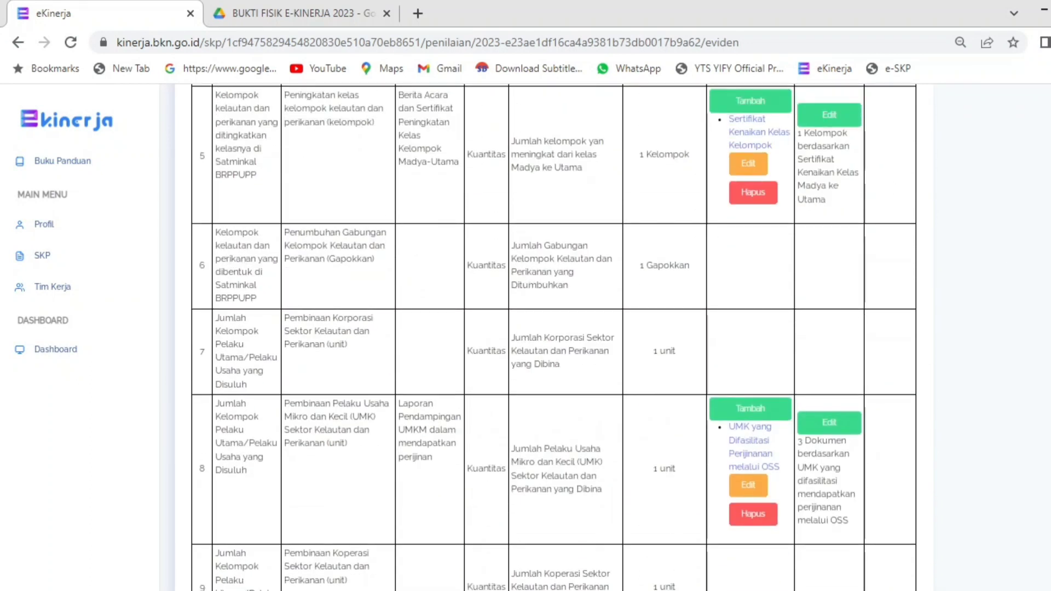
scroll(553, 337, "up", 10)
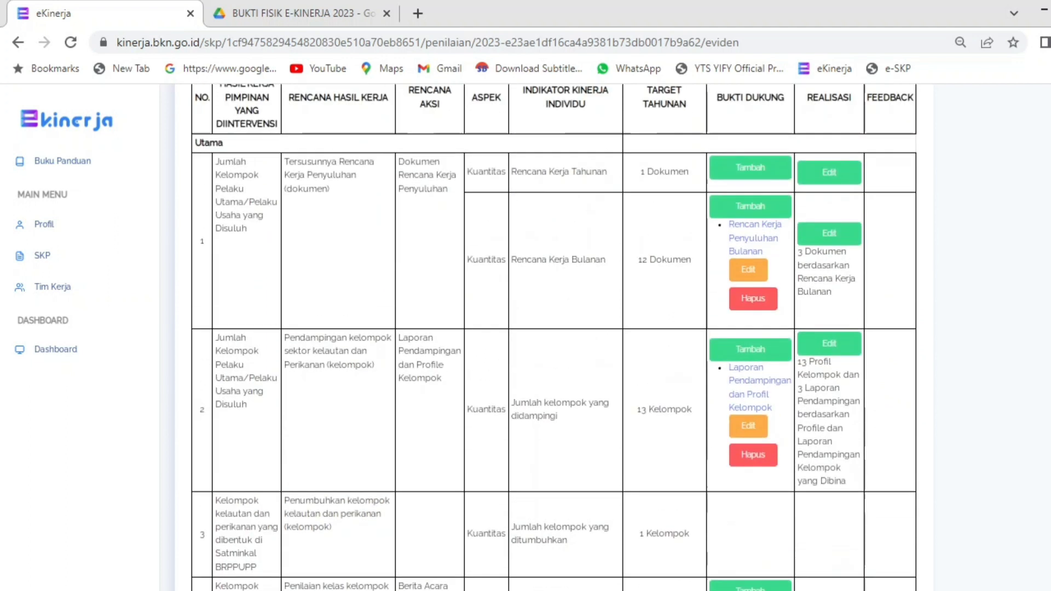
scroll(752, 278, "up", 1)
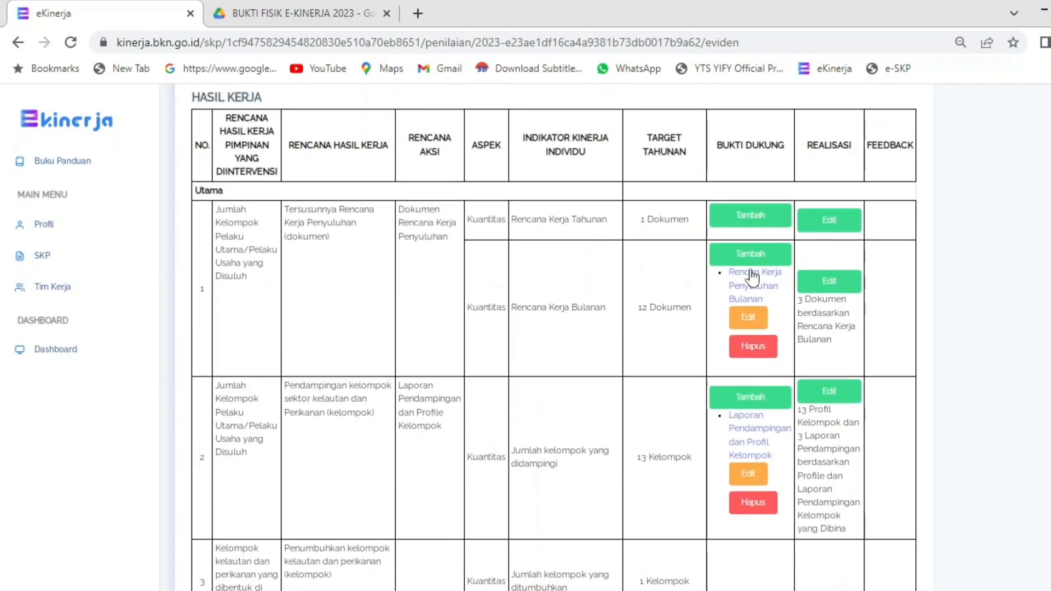
Step: Open the Bukti Dukung edit form for the Rencana Kerja Bulanan indicator
left_click_drag(532, 307, 577, 307)
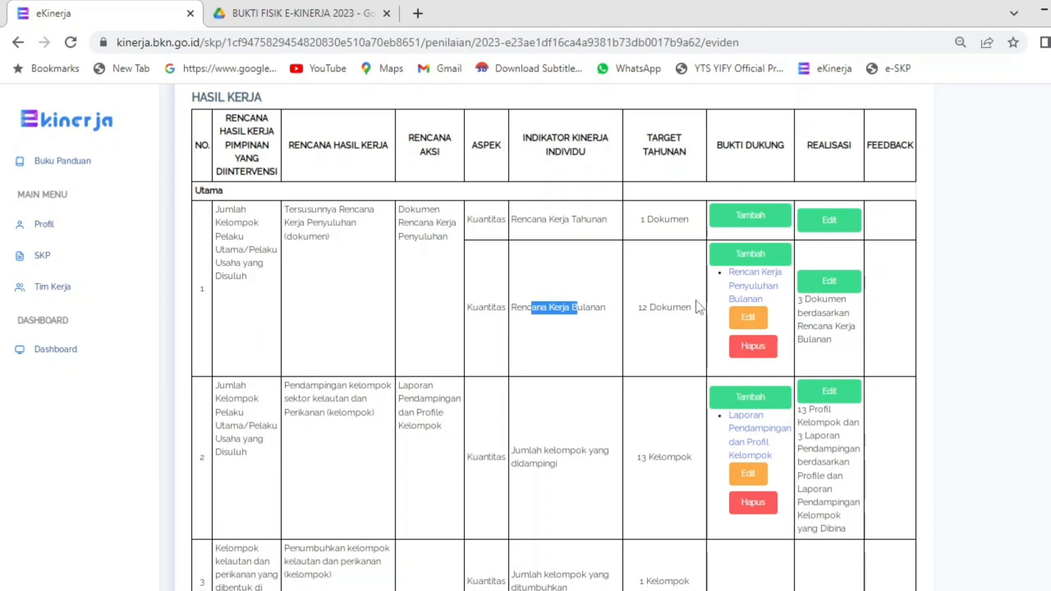
left_click(749, 319)
left_click_drag(406, 173, 491, 172)
left_click(500, 174)
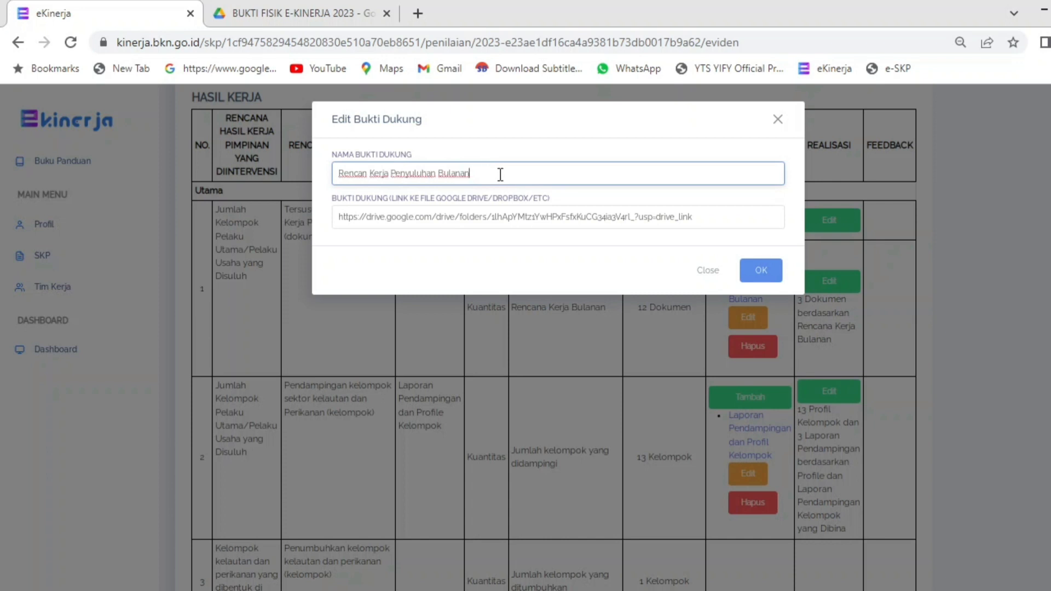
left_click(317, 12)
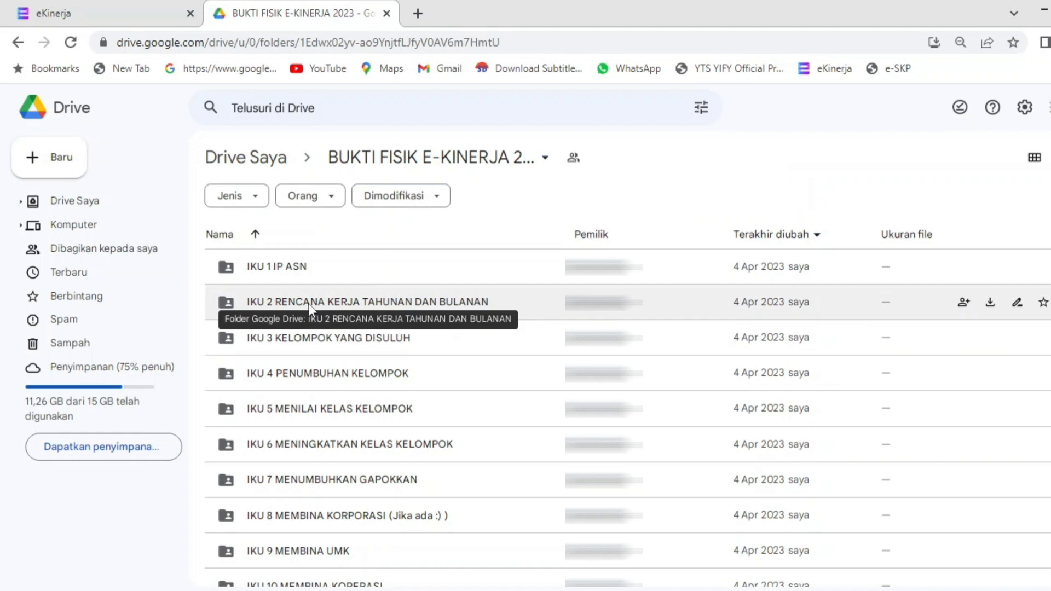
Step: Copy the share link of the Rencana Kerja Bulanan 2023 folder inside IKU 2 RENCANA KERJA TAHUNAN DAN BULANAN
double_click(310, 306)
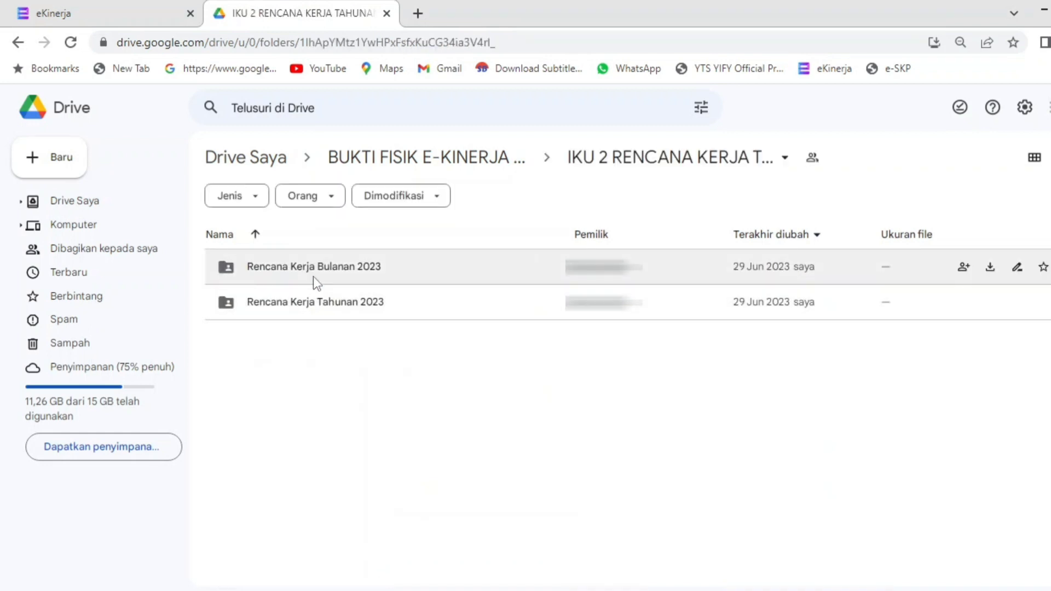
right_click(322, 273)
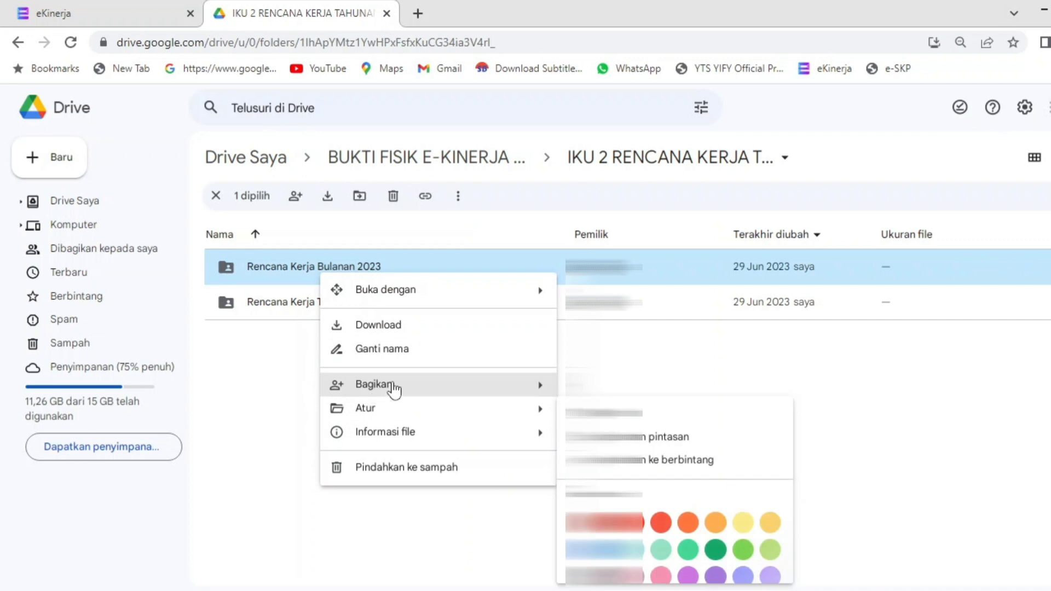
mouse_move(395, 387)
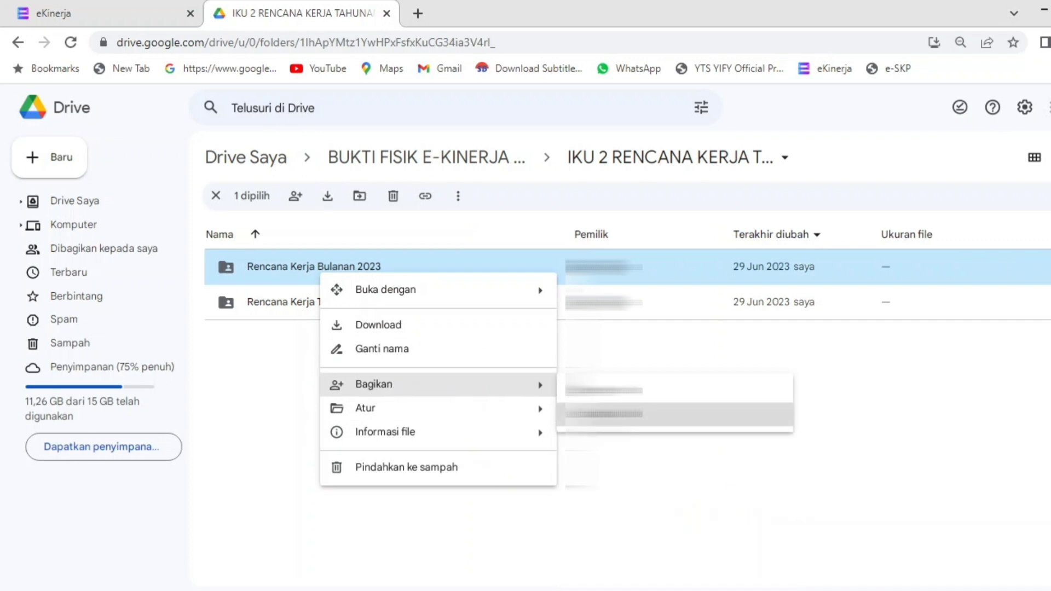
left_click(563, 416)
left_click(137, 12)
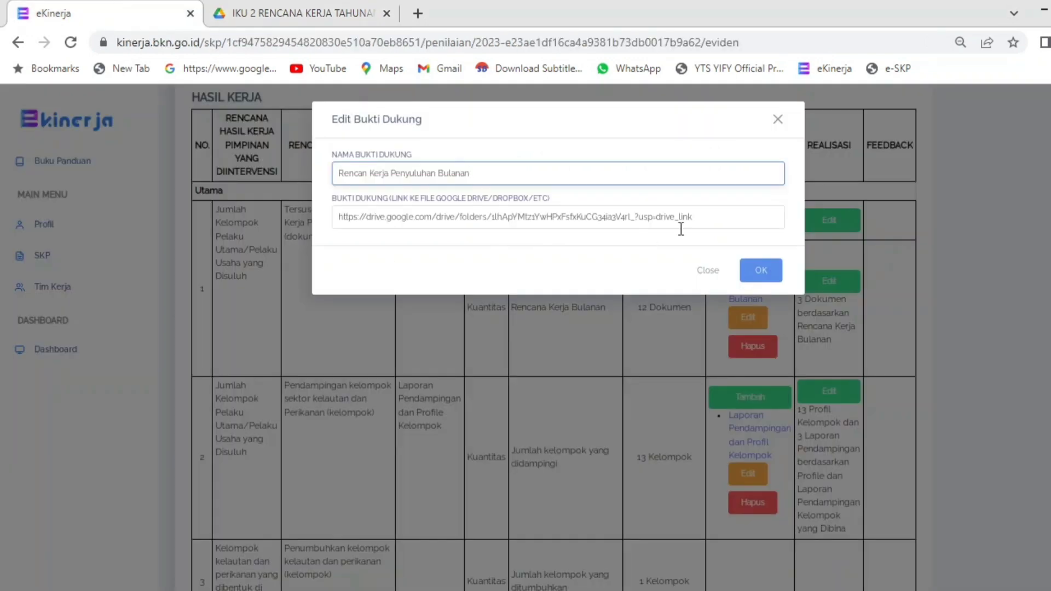
Step: Replace the Rencana Kerja Bulanan evidence link with the copied Drive folder link and save
left_click_drag(701, 217, 224, 228)
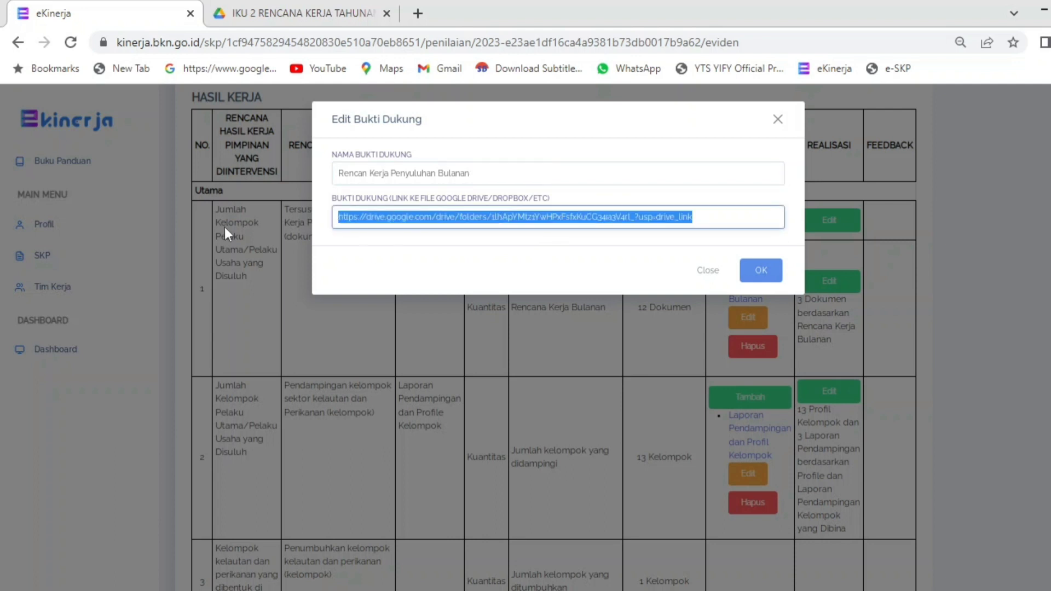
left_click(756, 274)
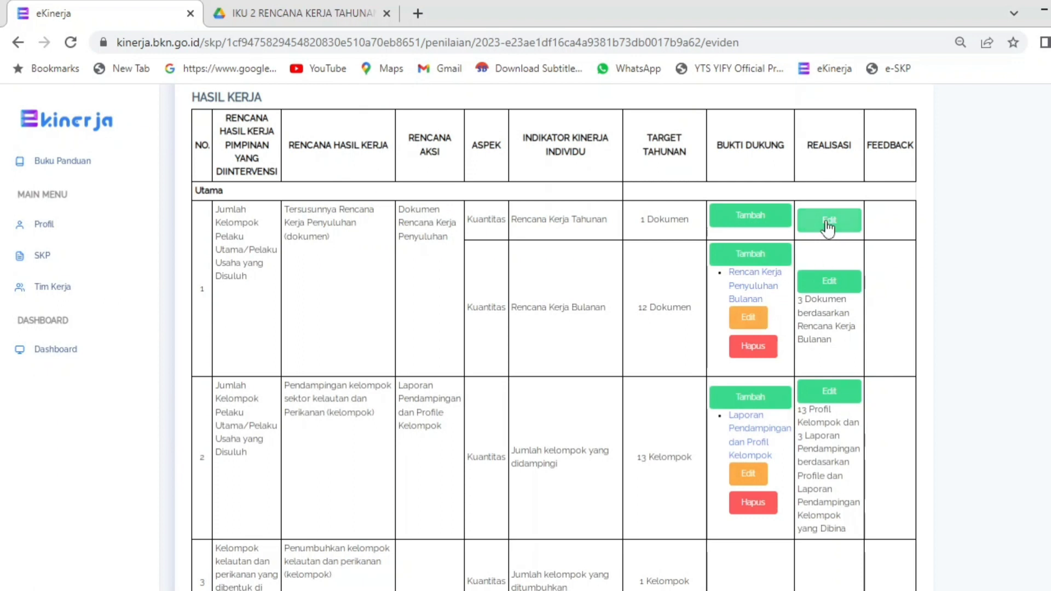
Step: Save the realisation as 3 Dokumen, sourced from Rencana Kerja Bulanan Juli, Agustus, September
left_click(829, 281)
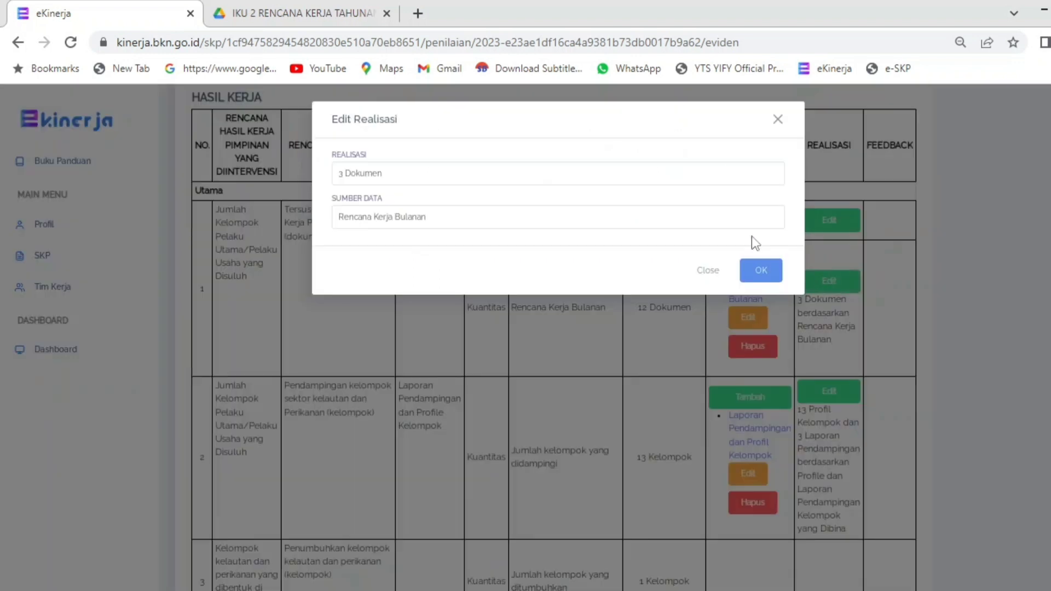
left_click(417, 175)
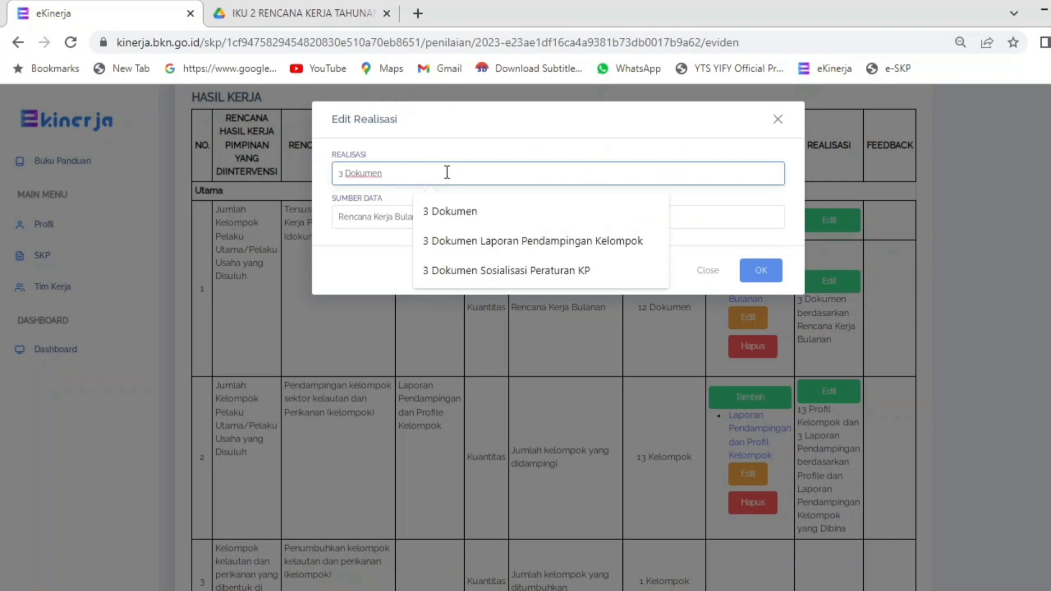
left_click(531, 135)
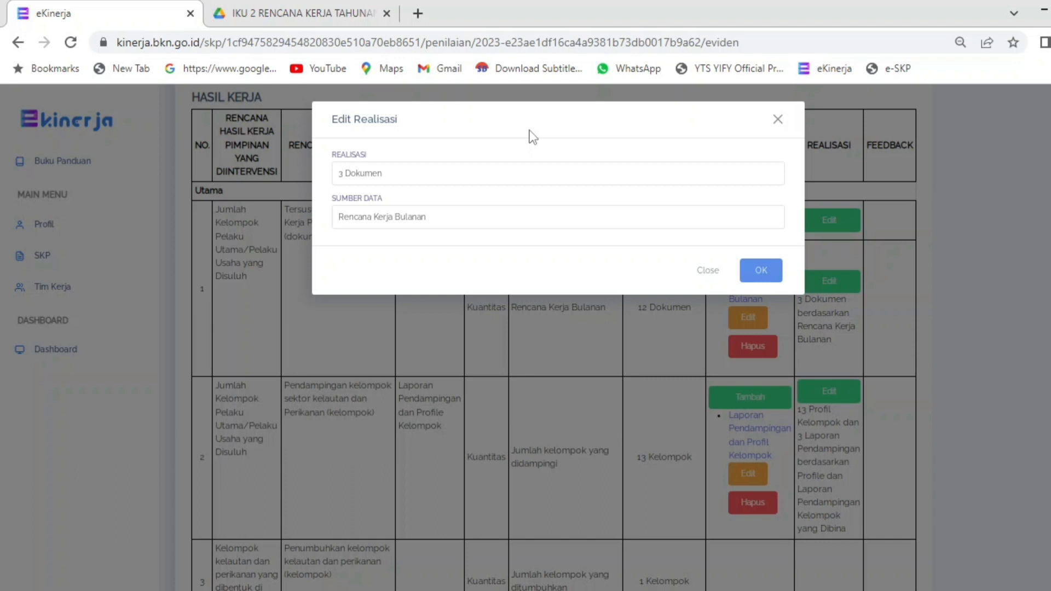
left_click(531, 219)
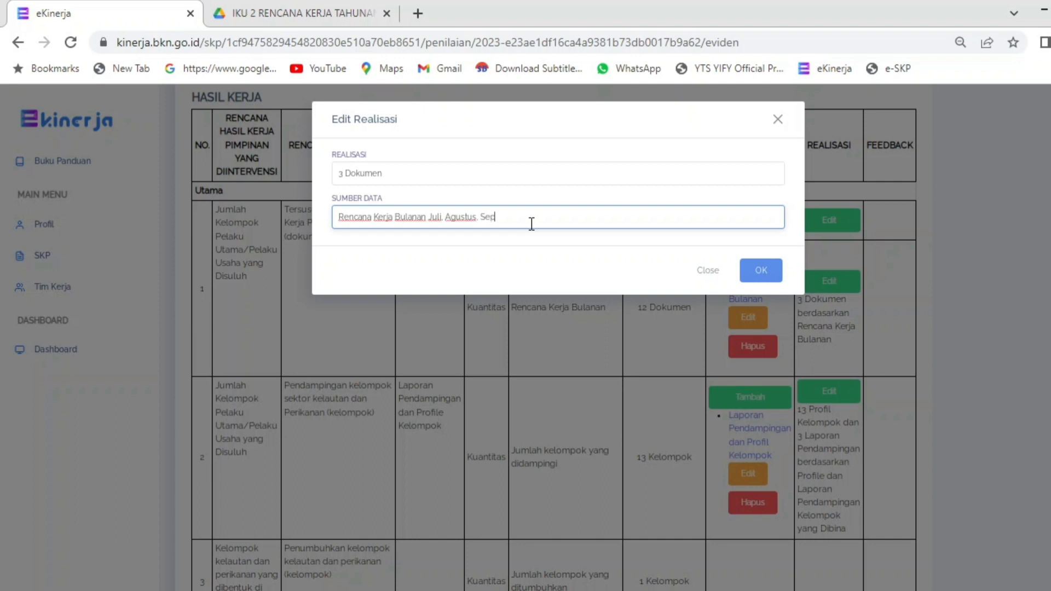
left_click(756, 273)
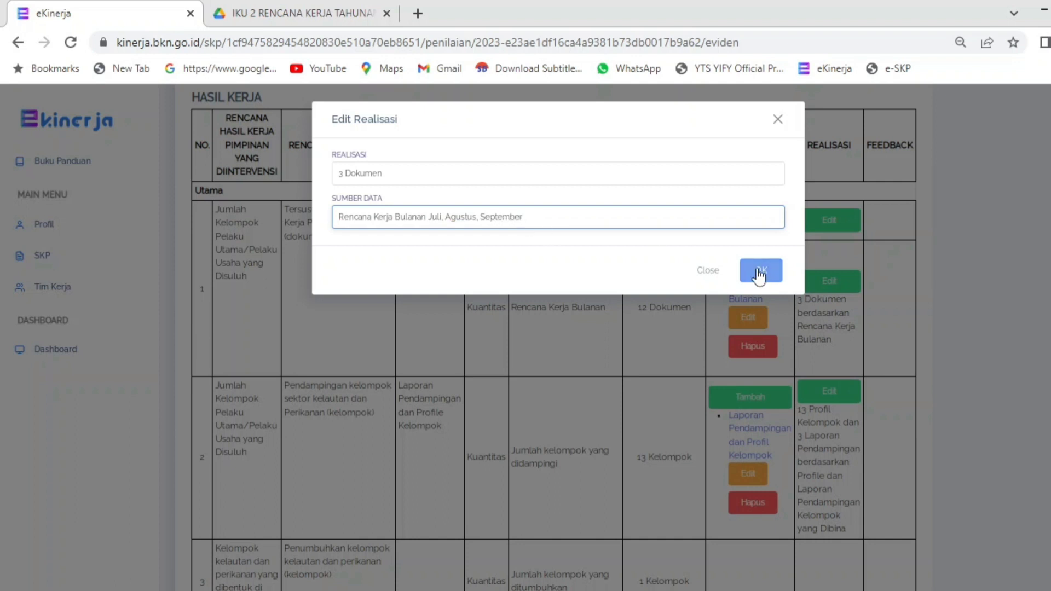
scroll(860, 359, "down", 1)
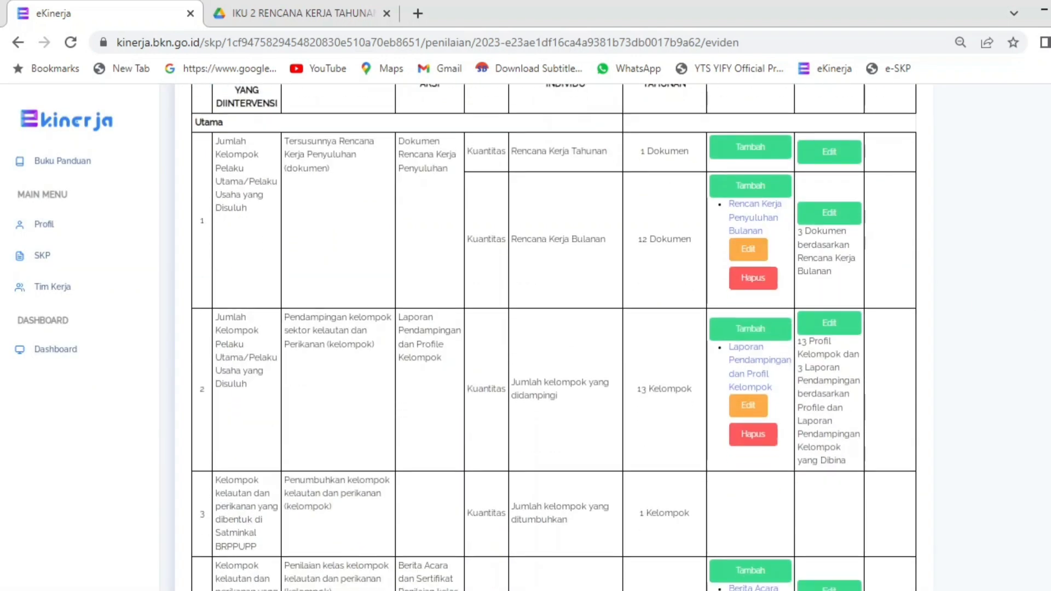
scroll(554, 337, "down", 1)
scroll(554, 337, "down", 1)
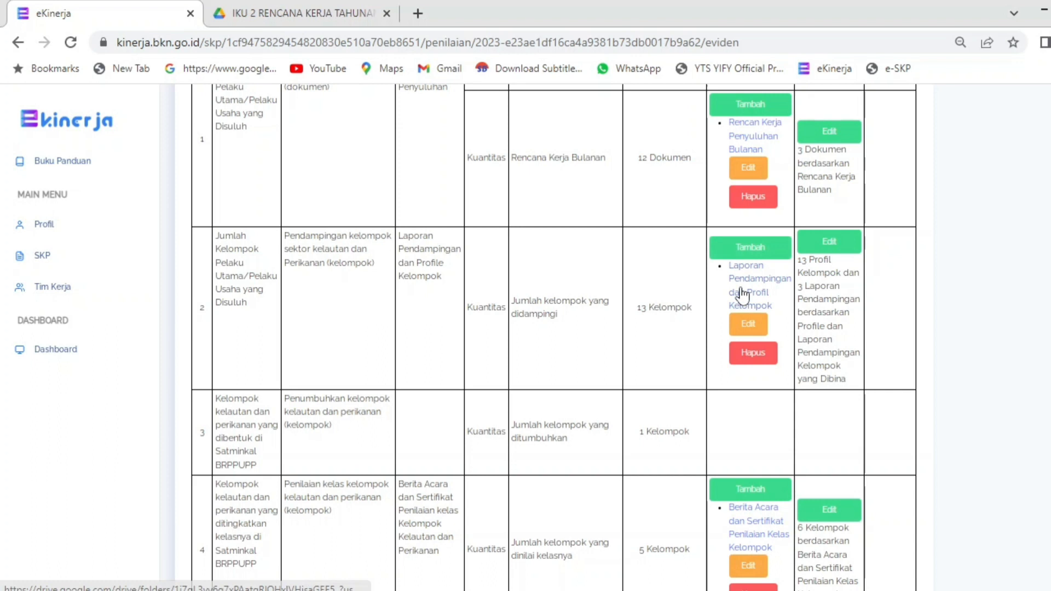
Step: Open the Laporan Pendampingan dan Profil Kelompok evidence form and copy the IKU 3 folder's Drive link
left_click(749, 323)
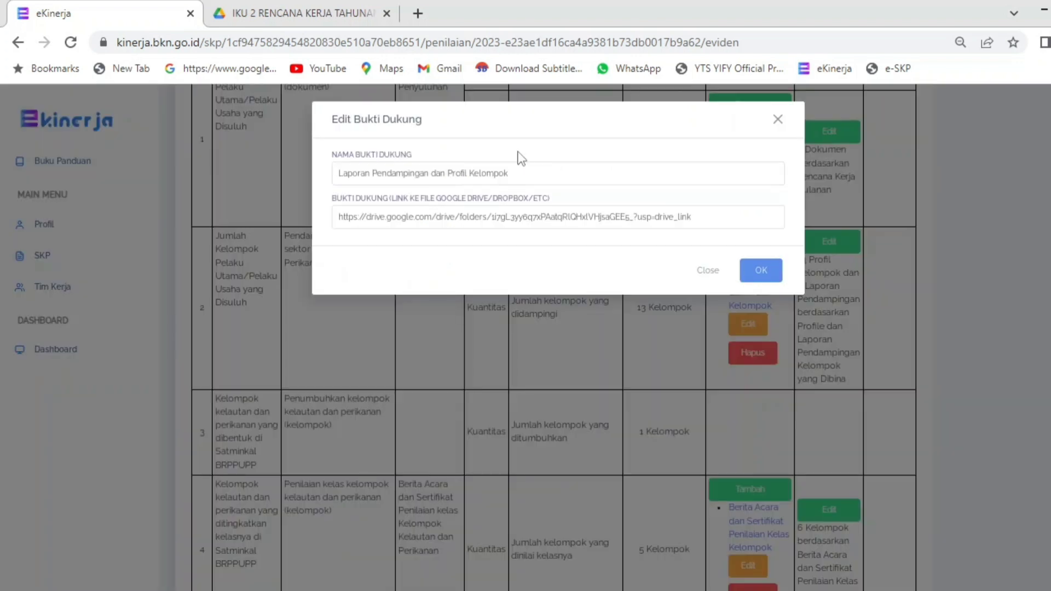
left_click(536, 170)
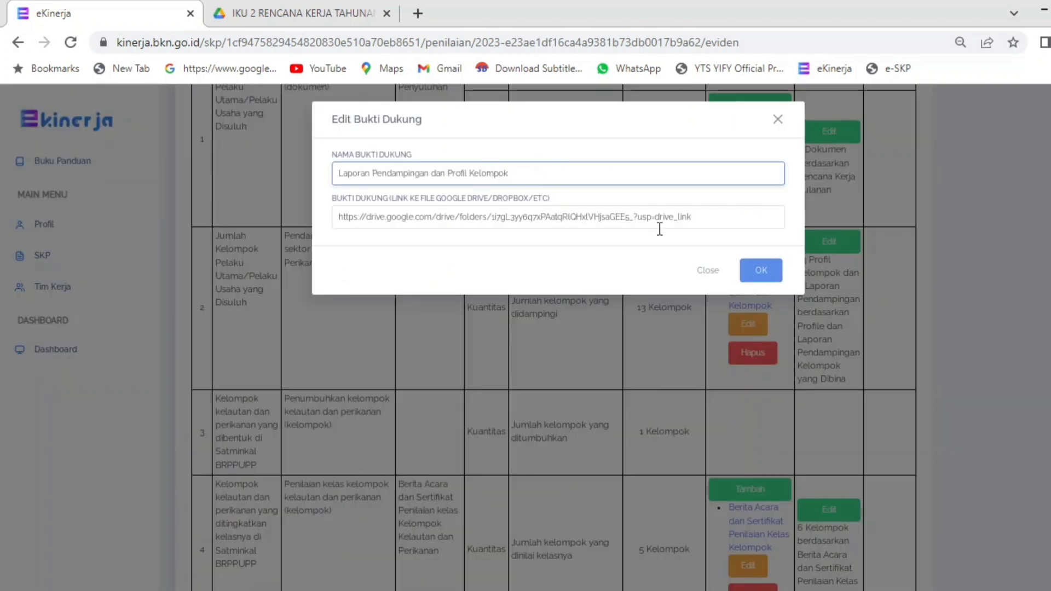
left_click(334, 12)
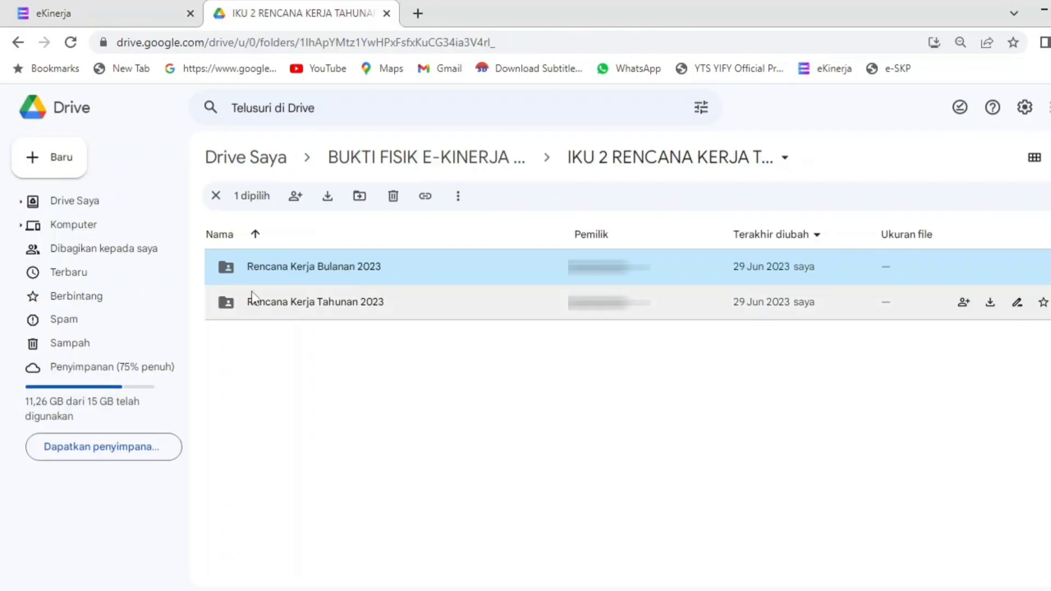
left_click(18, 43)
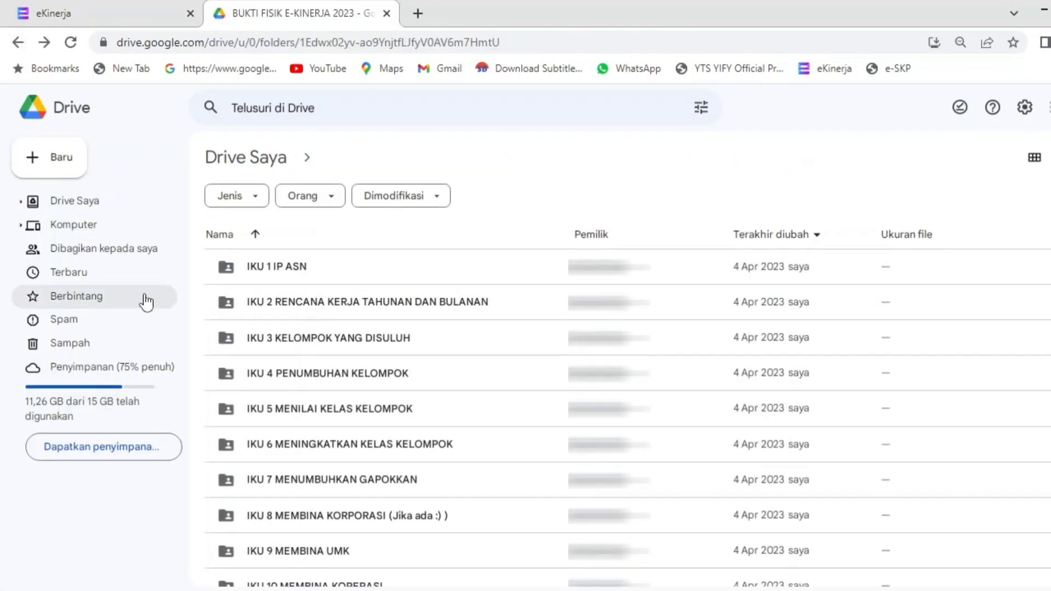
left_click(315, 345)
right_click(315, 345)
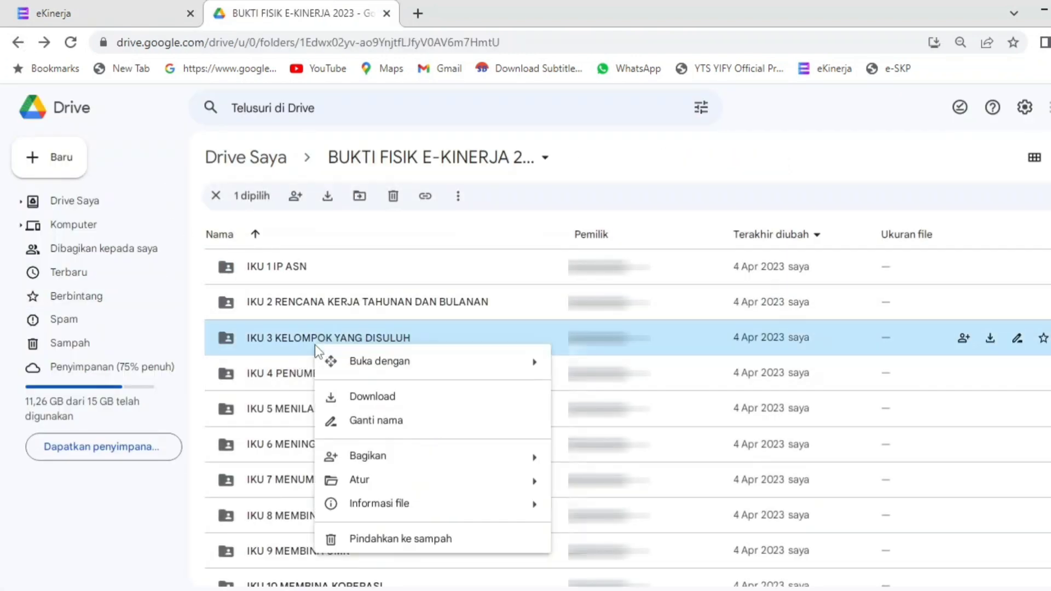
mouse_move(340, 464)
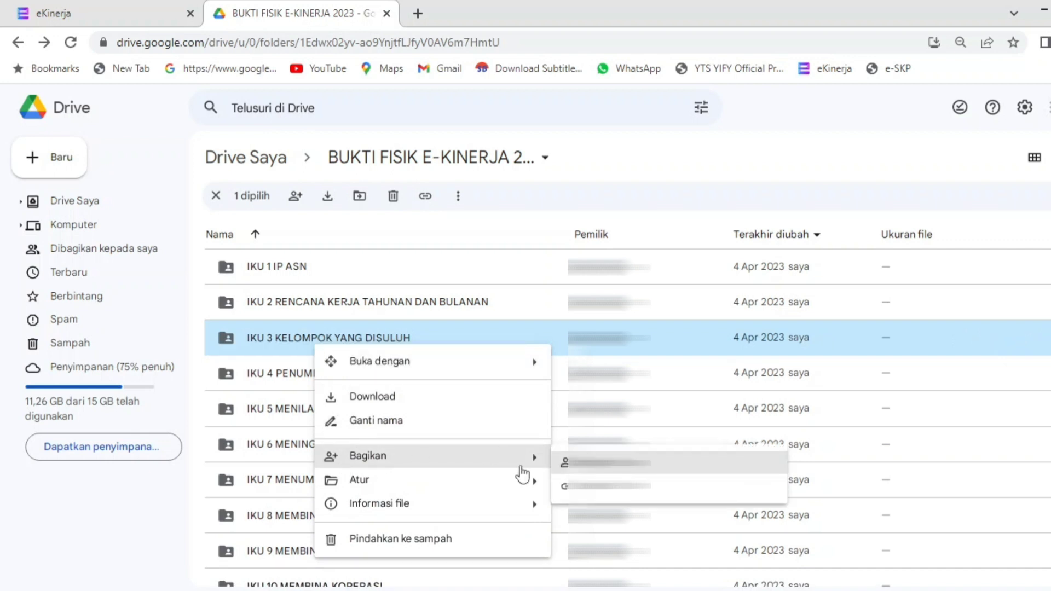
left_click(567, 485)
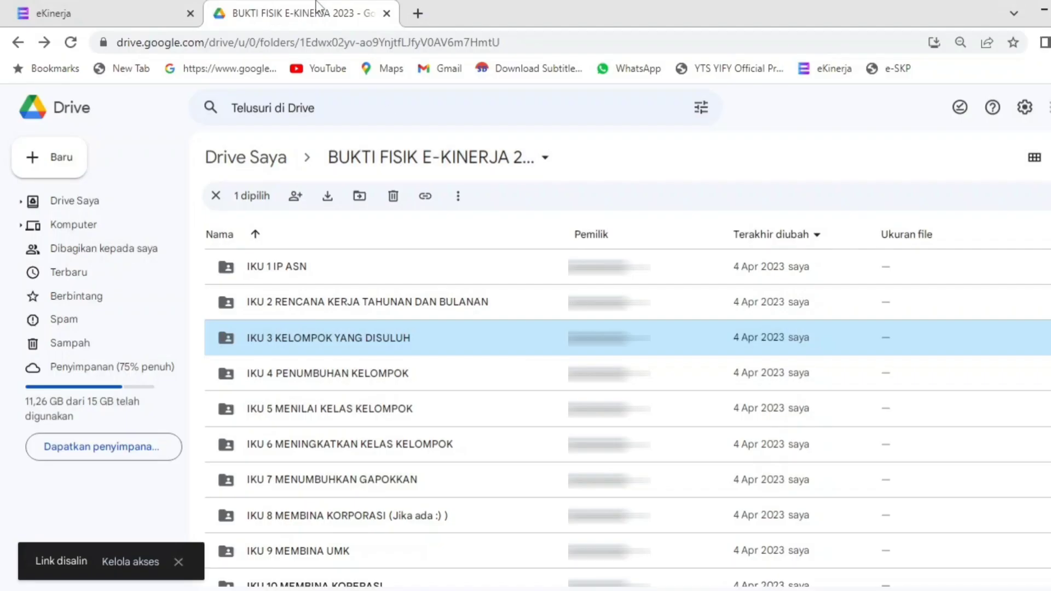
Step: Paste the IKU 3 KELOMPOK YANG DISULUH link over the existing evidence link
left_click(118, 11)
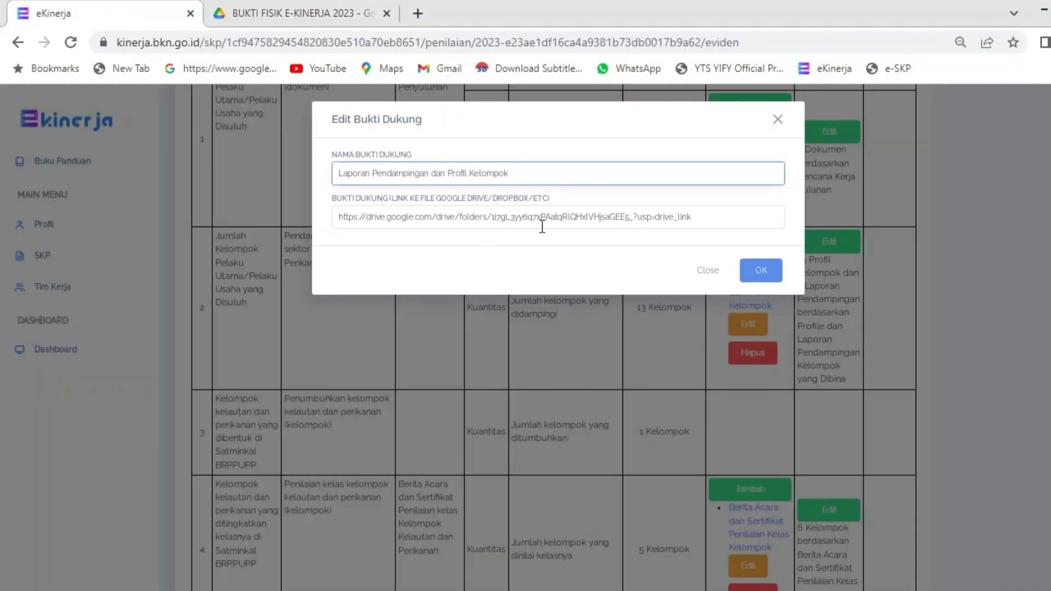
left_click_drag(702, 224, 290, 168)
key("ctrl+v")
left_click(759, 271)
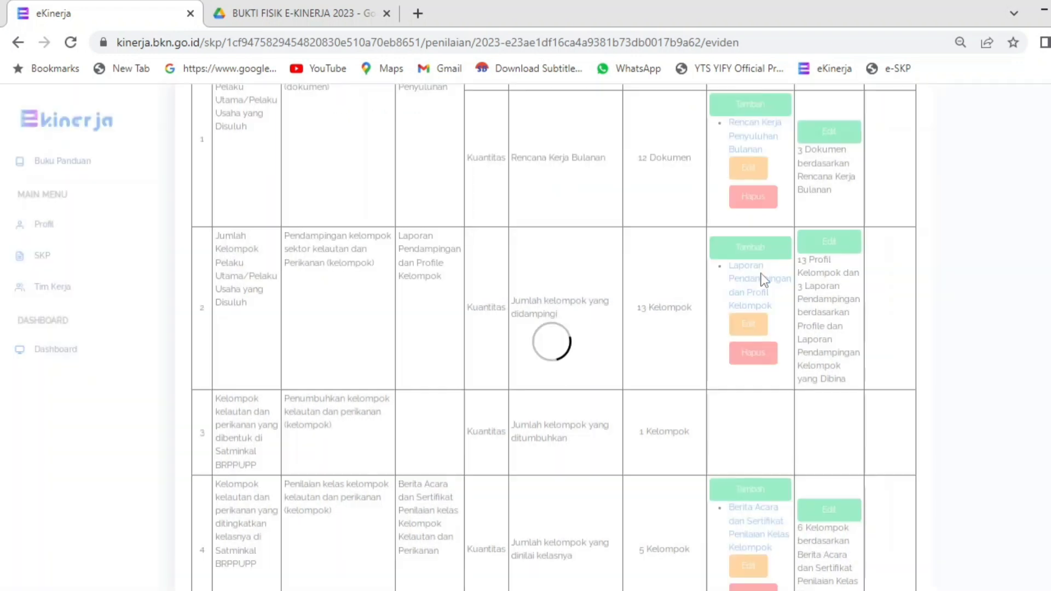
left_click(828, 246)
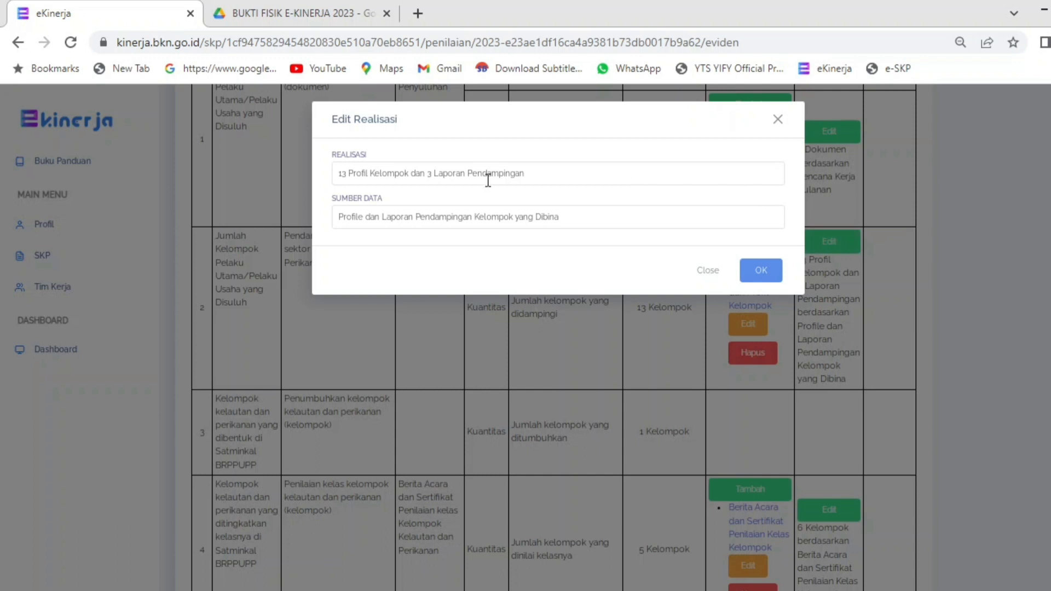
left_click_drag(341, 167, 625, 190)
left_click(627, 225)
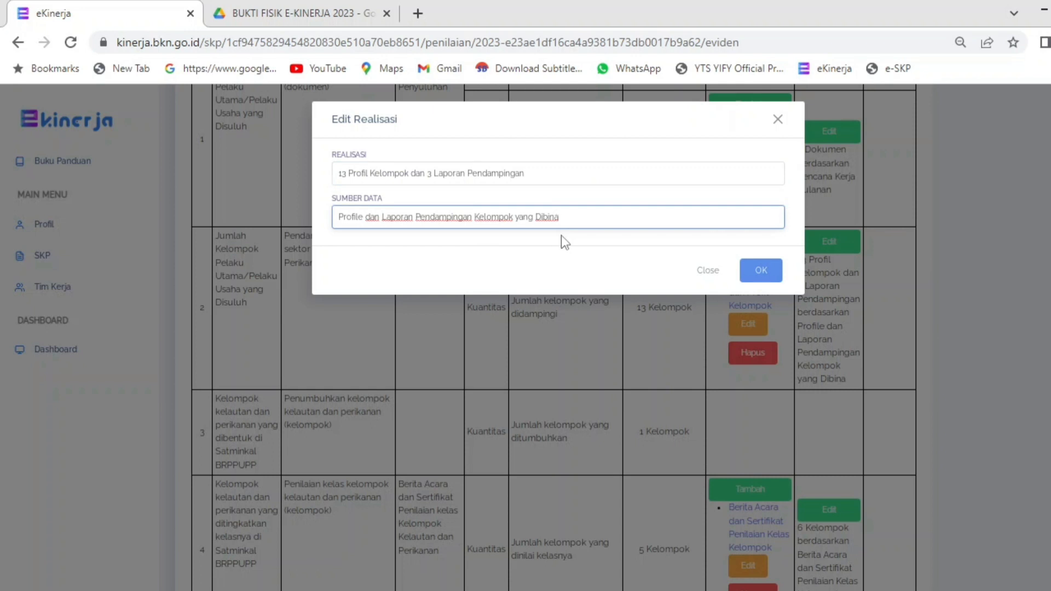
left_click(758, 274)
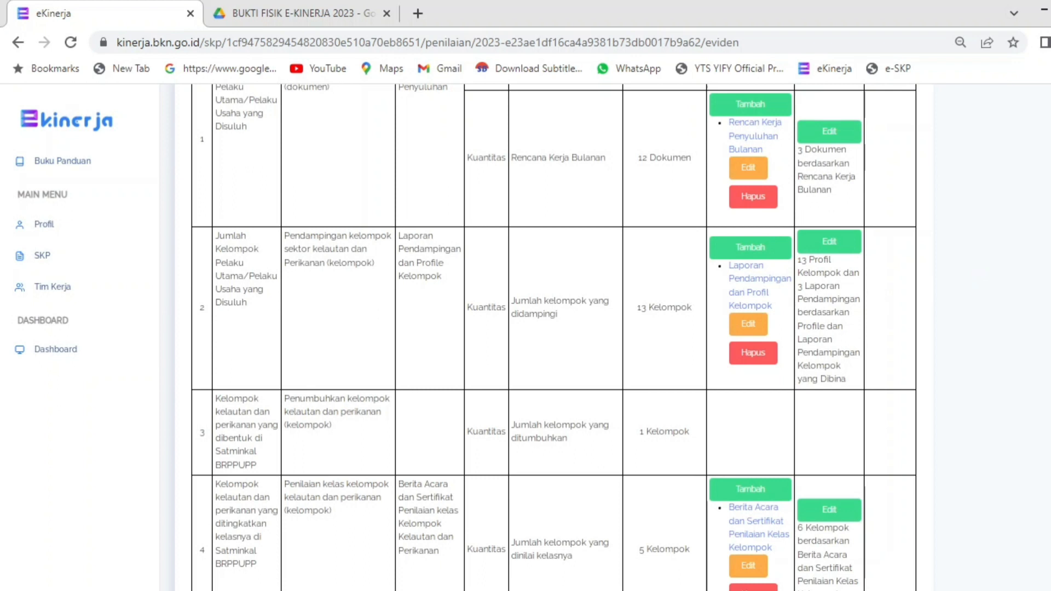
scroll(553, 335, "down", 4)
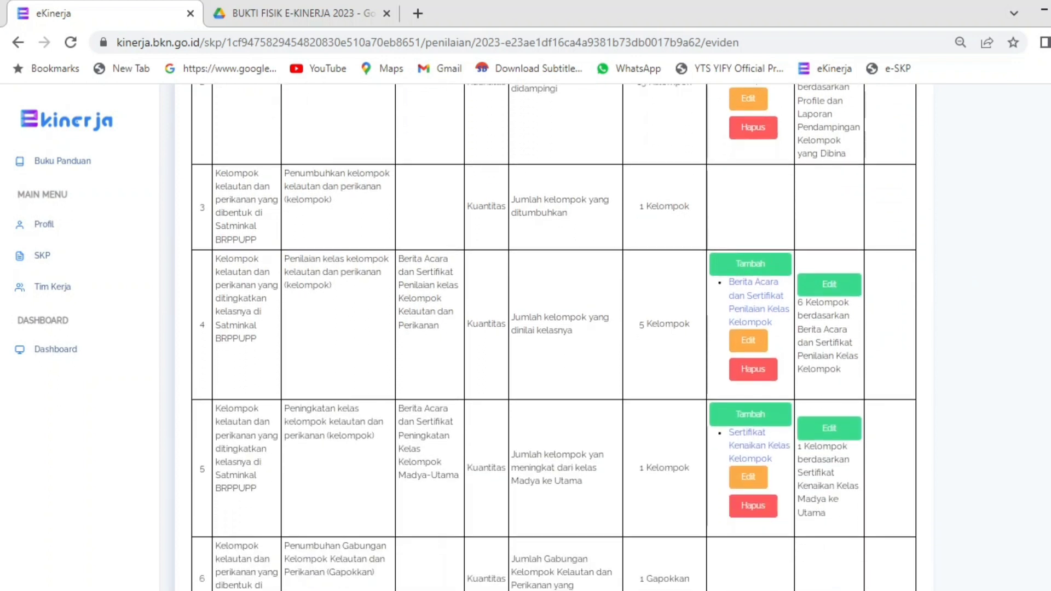
Step: Save row 4's realisasi as 6 Kelompok, sourced from Berita Acara dan Sertifikat Penilaian Kelas Kelompok
scroll(553, 335, "down", 1)
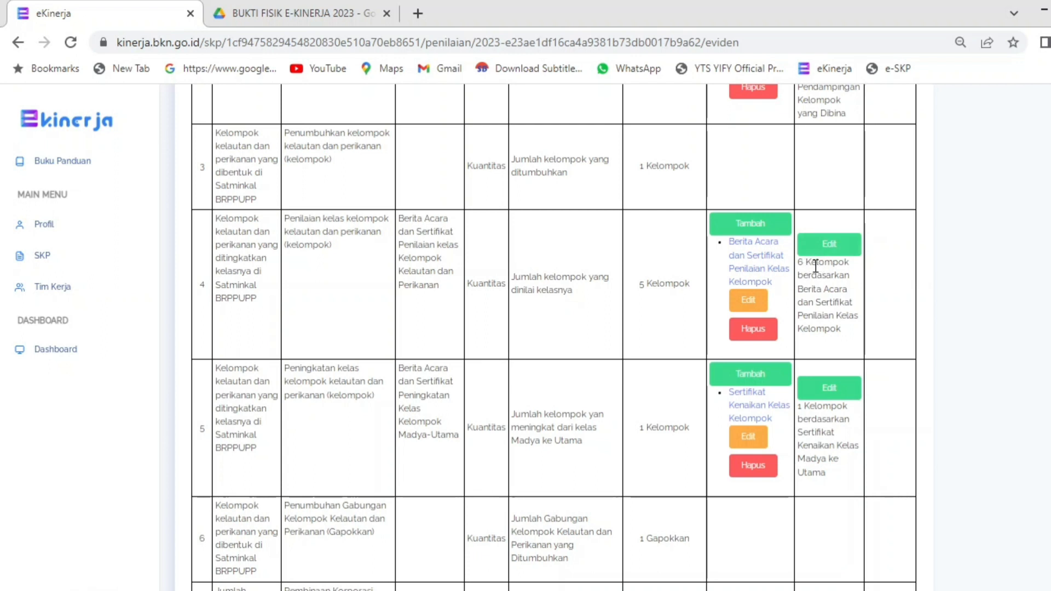
left_click_drag(804, 262, 834, 327)
left_click(830, 244)
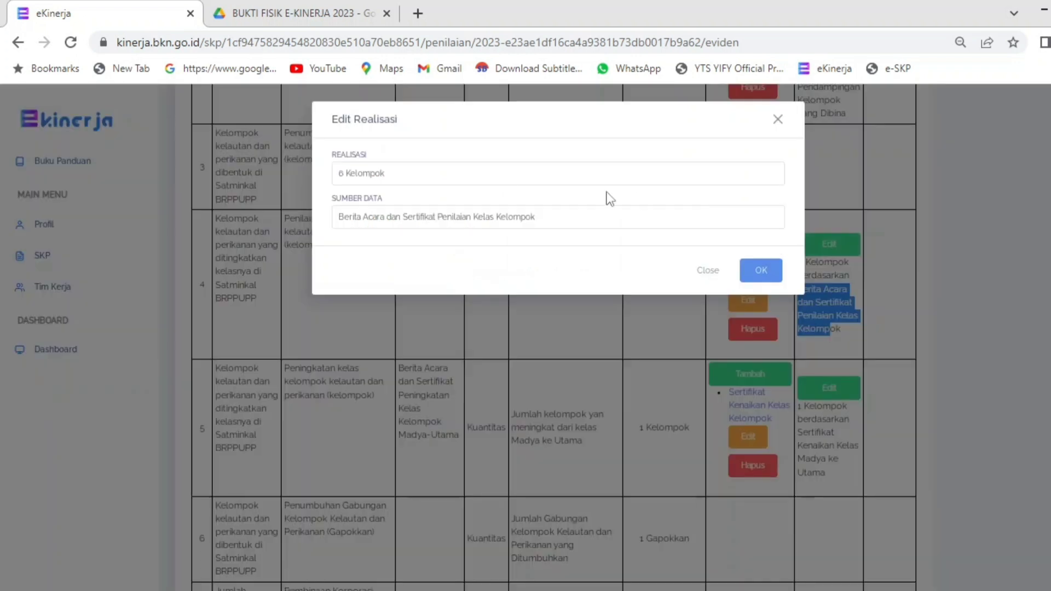
left_click(402, 184)
left_click(404, 219)
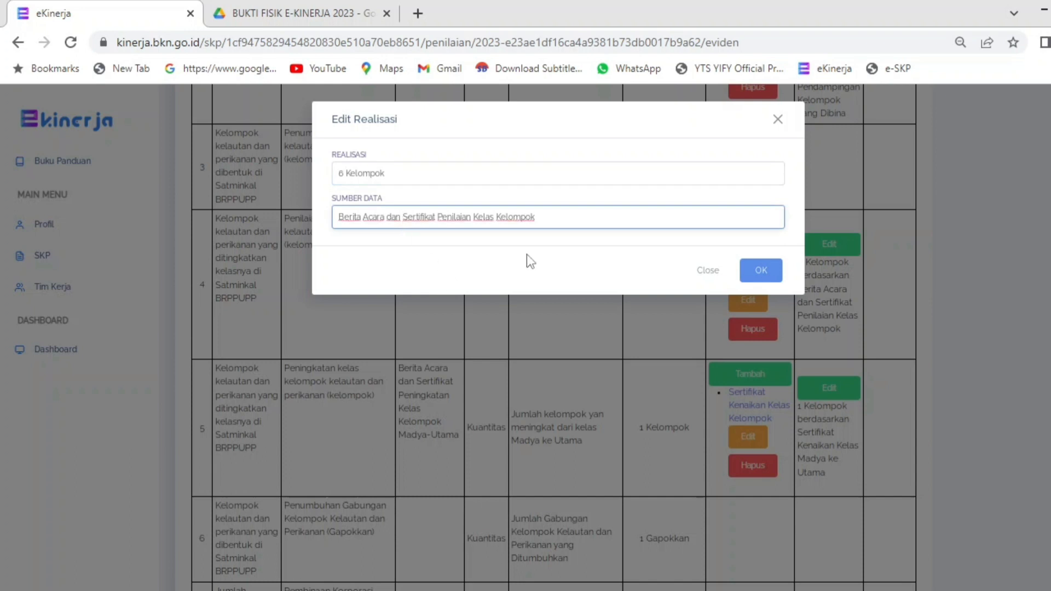
left_click(761, 271)
Step: Save row 5's realisasi as 1 Kelompok with its class certificate as source
scroll(885, 330, "down", 2)
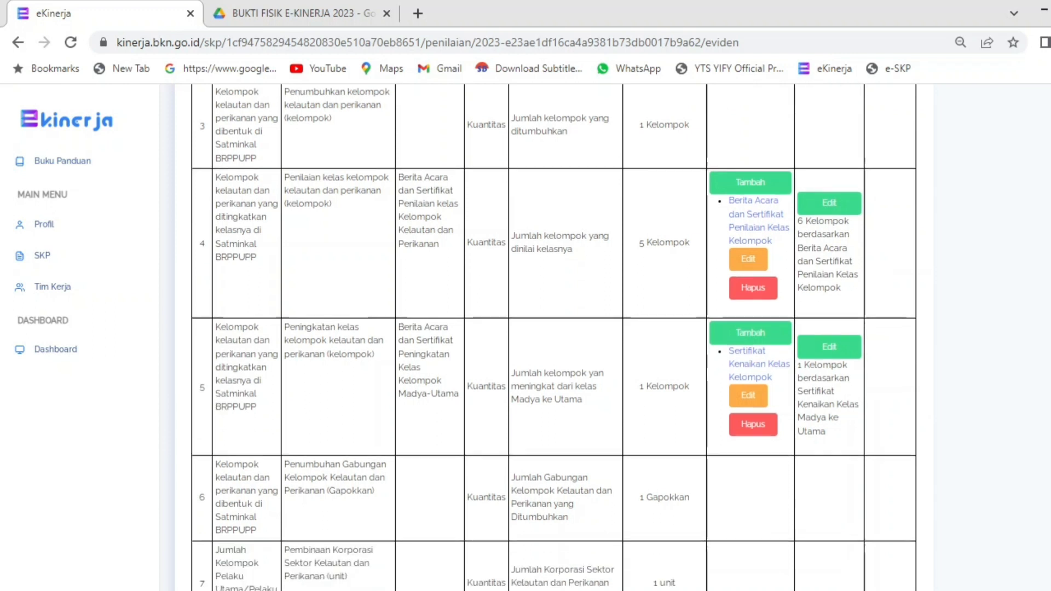
scroll(829, 233, "down", 2)
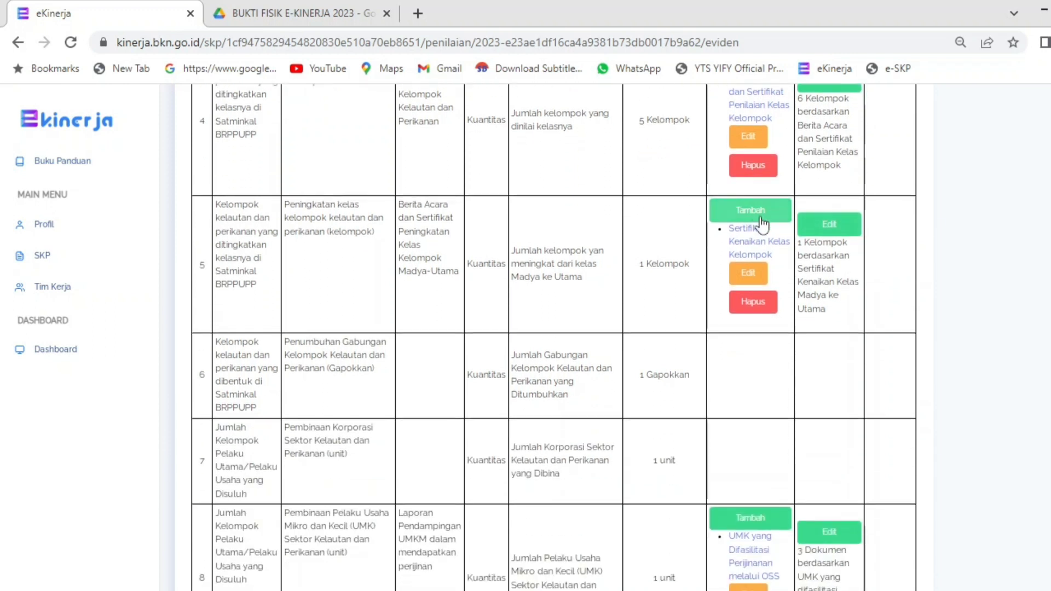
left_click(821, 230)
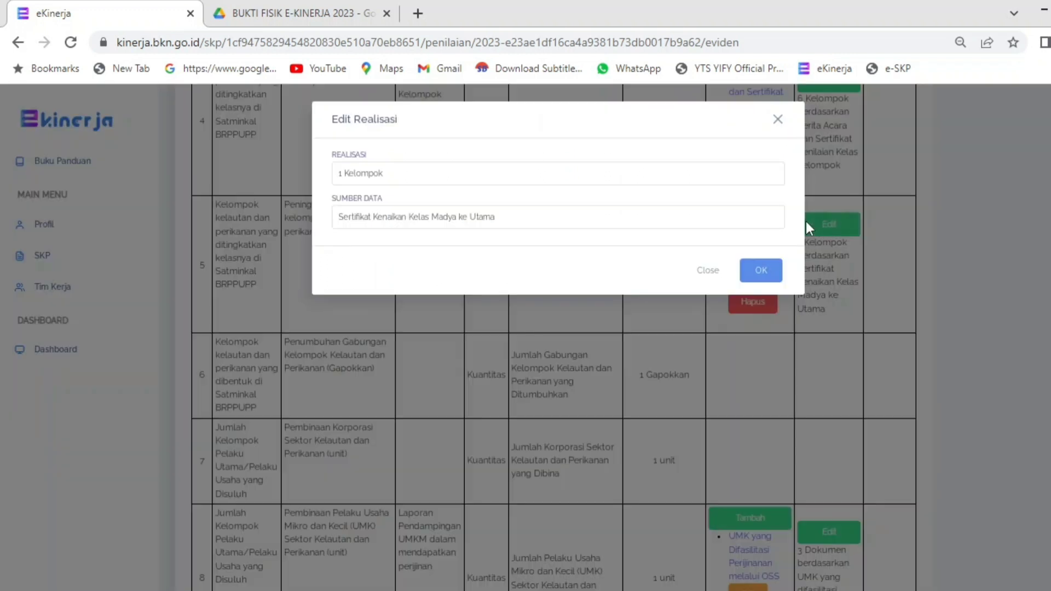
left_click(396, 174)
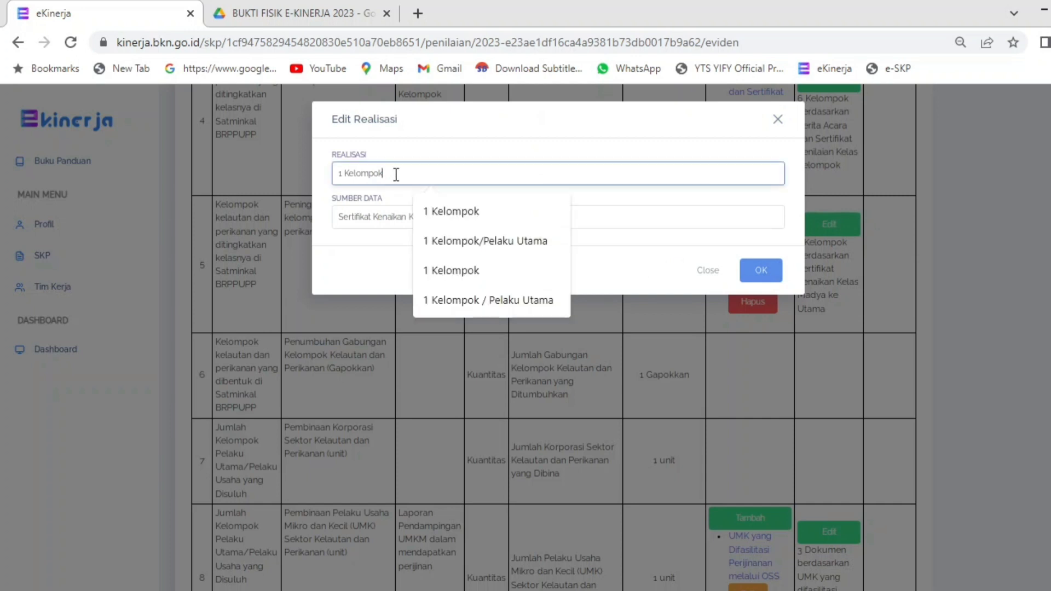
left_click(642, 202)
left_click_drag(409, 216, 414, 216)
left_click(761, 268)
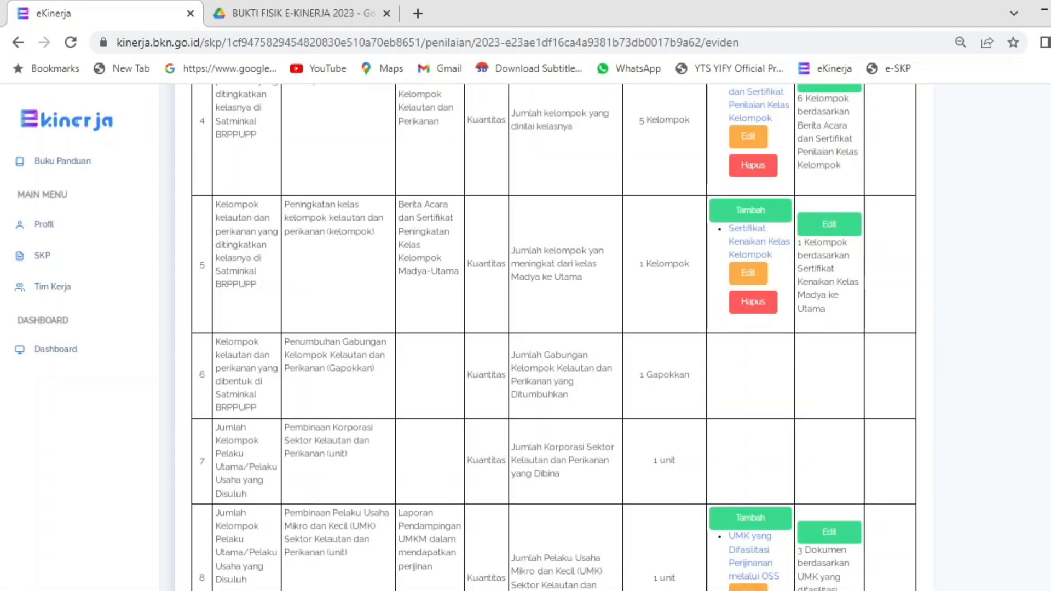
scroll(941, 311, "down", 5)
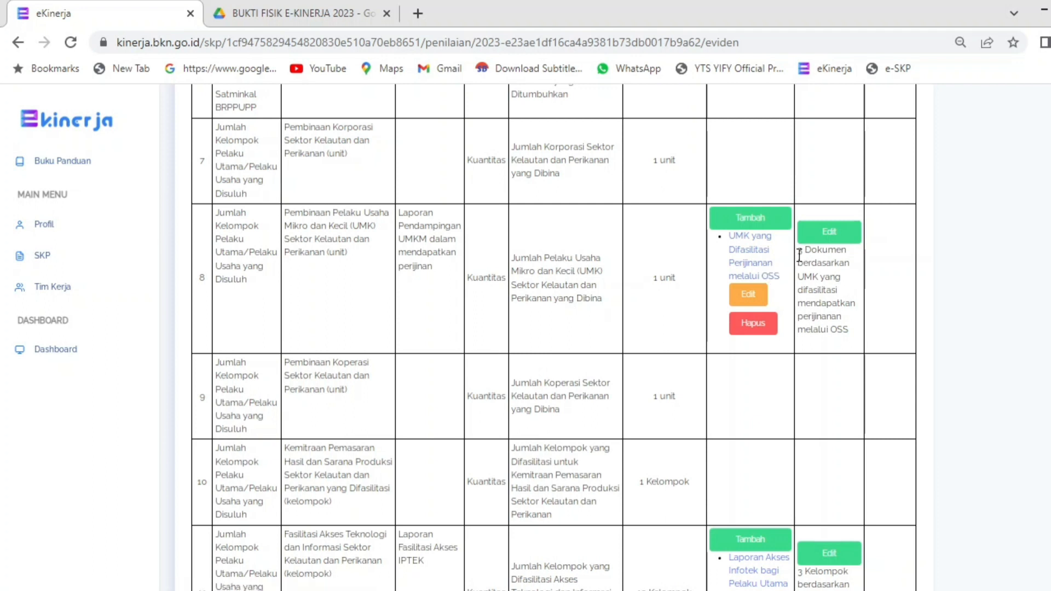
left_click_drag(800, 252, 846, 262)
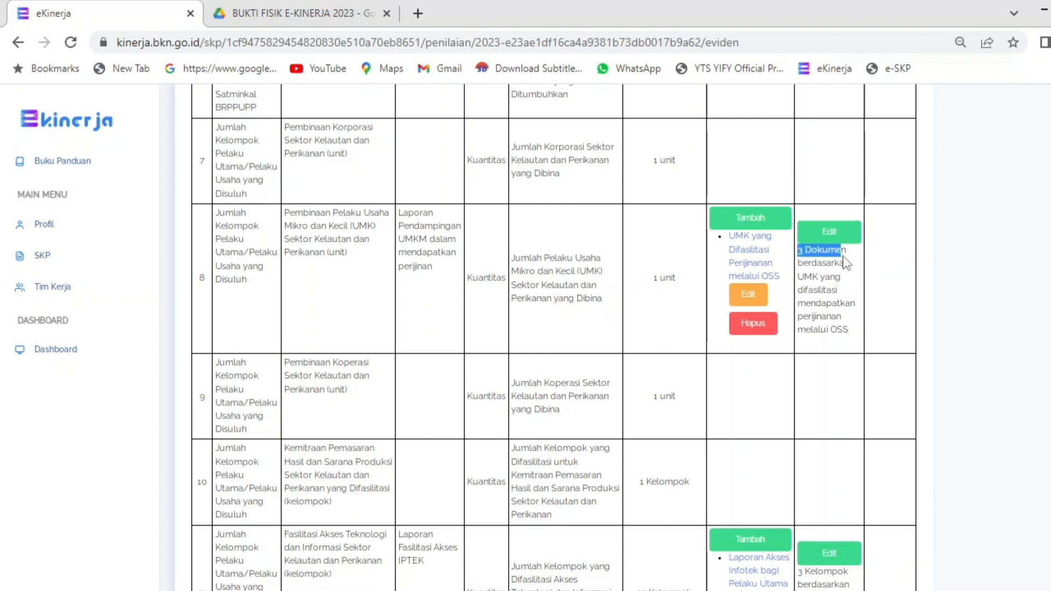
left_click_drag(804, 290, 821, 304)
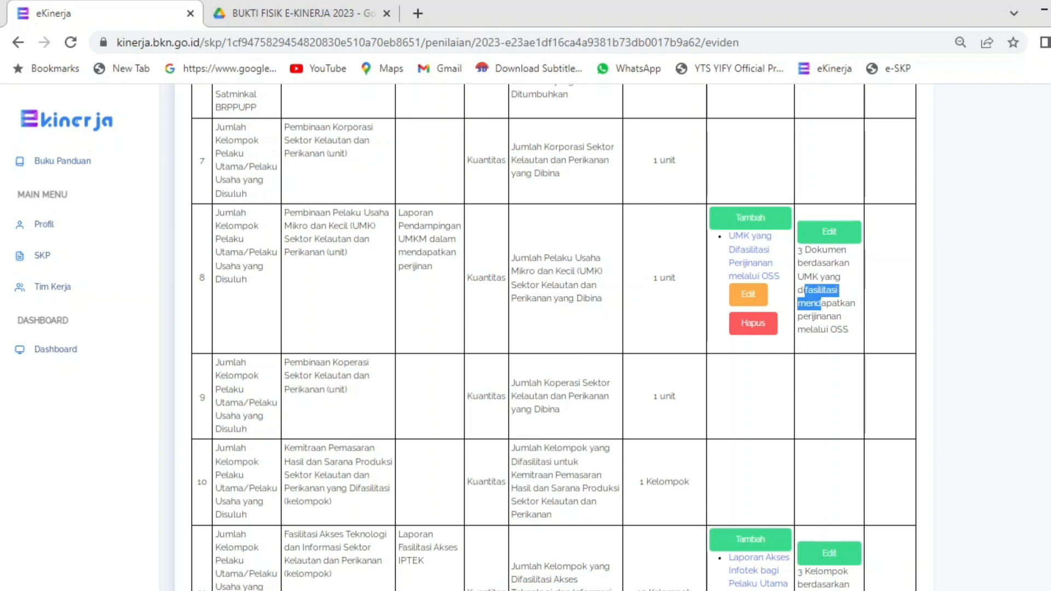
scroll(554, 337, "down", 6)
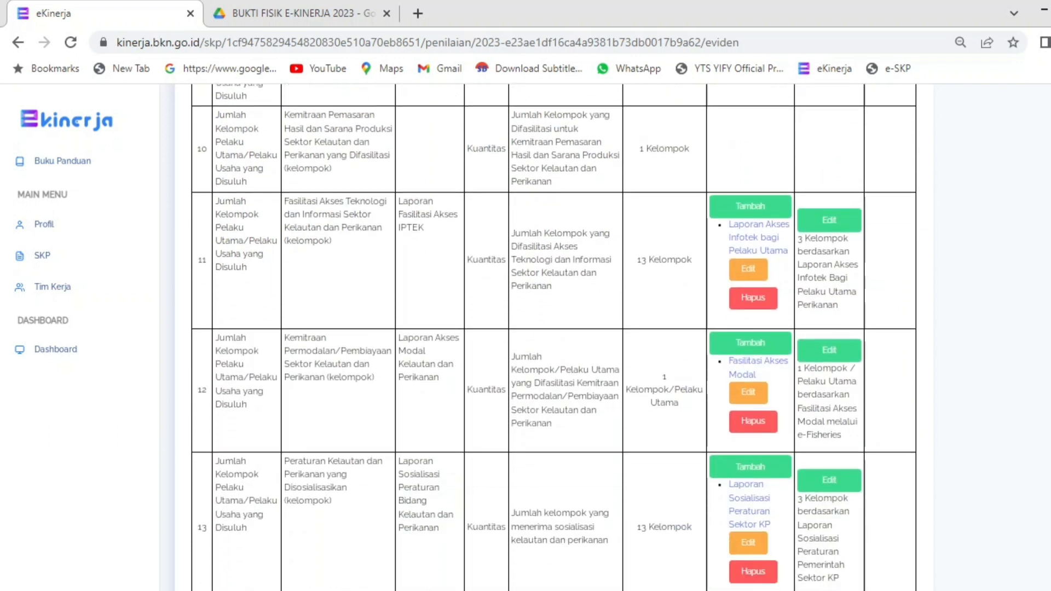
scroll(554, 337, "down", 1)
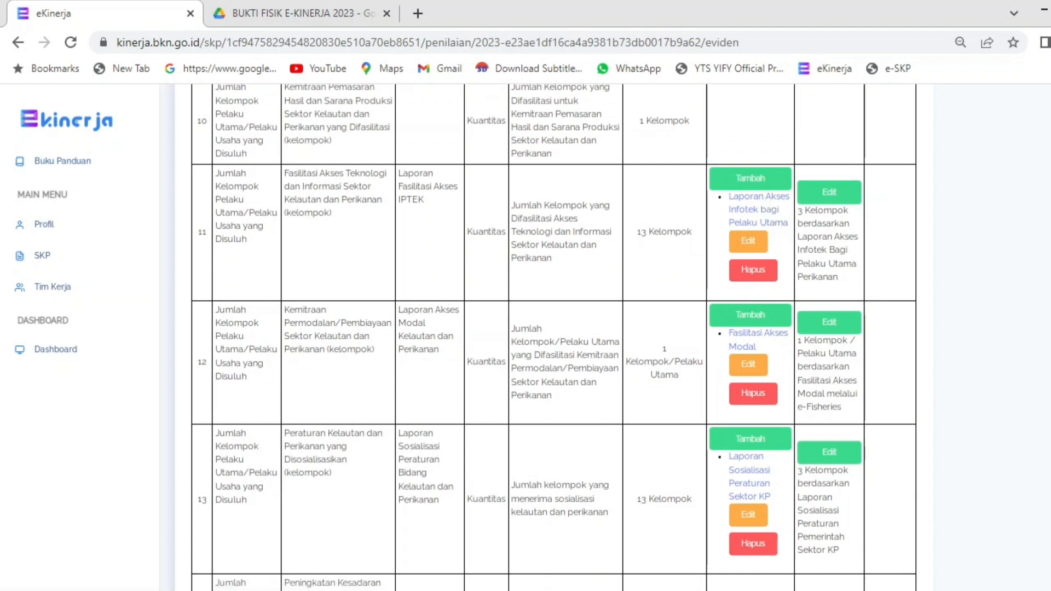
scroll(554, 337, "down", 1)
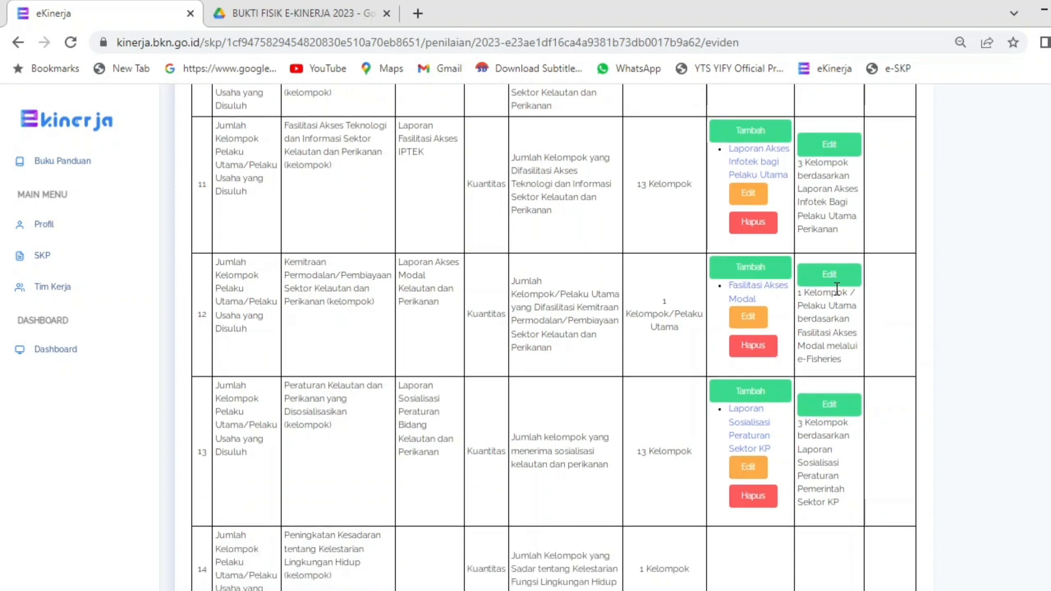
left_click_drag(814, 336, 846, 374)
scroll(821, 292, "down", 4)
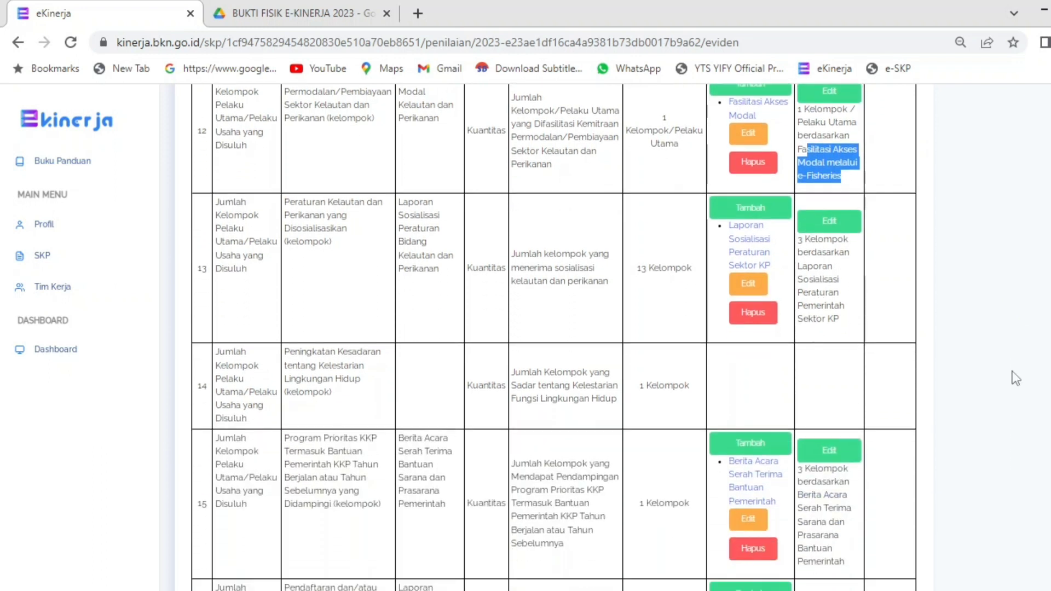
scroll(931, 301, "down", 5)
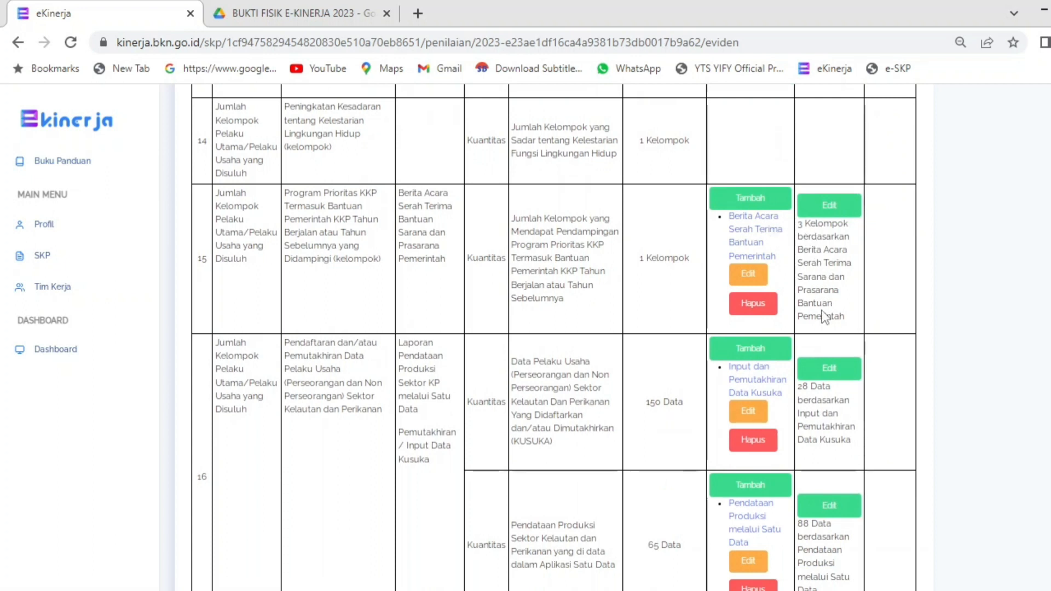
scroll(851, 332, "down", 3)
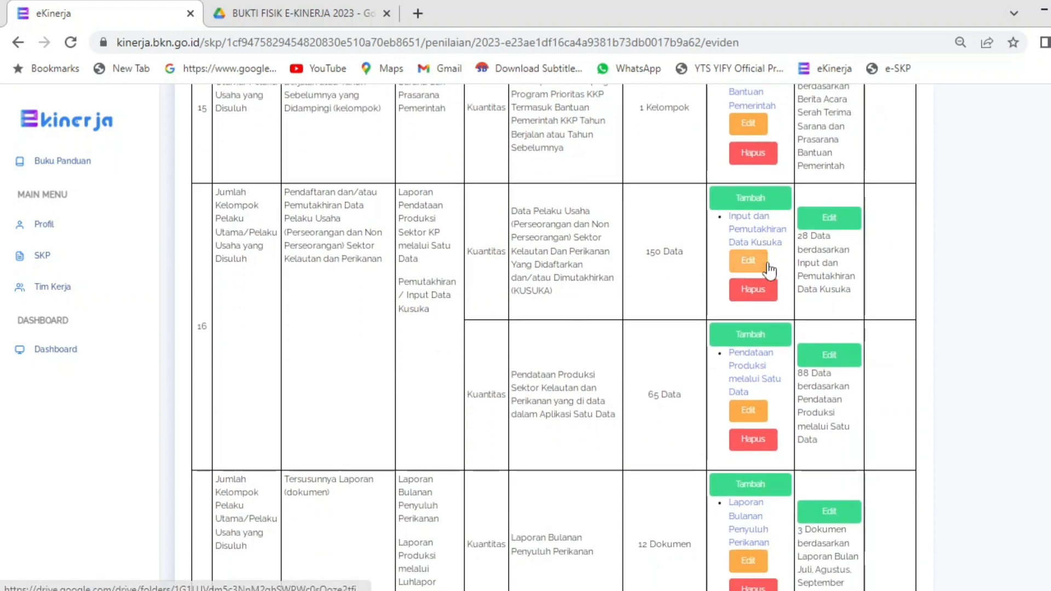
left_click_drag(802, 238, 852, 294)
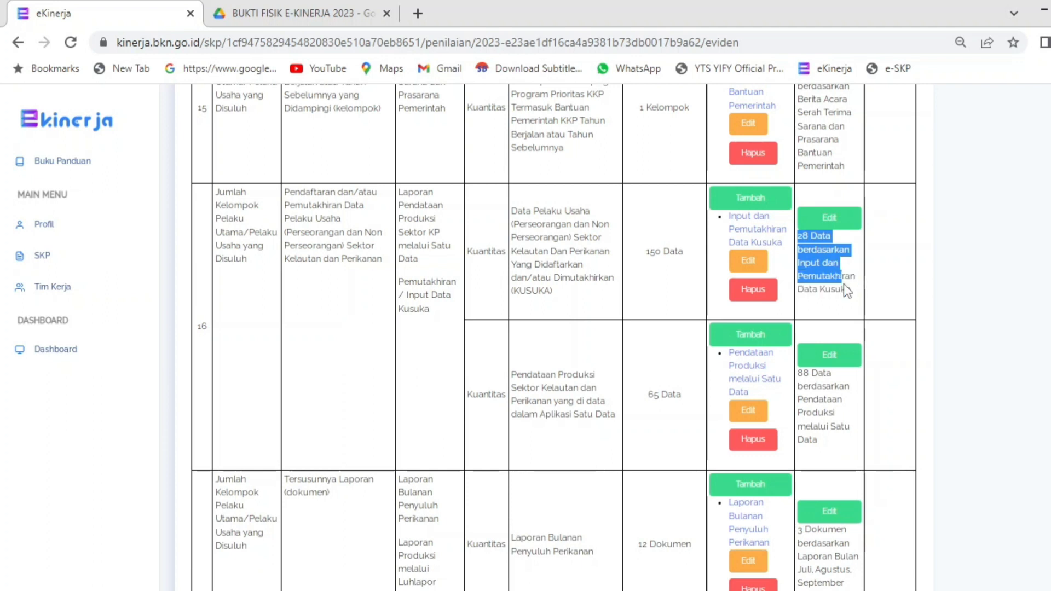
left_click(832, 283)
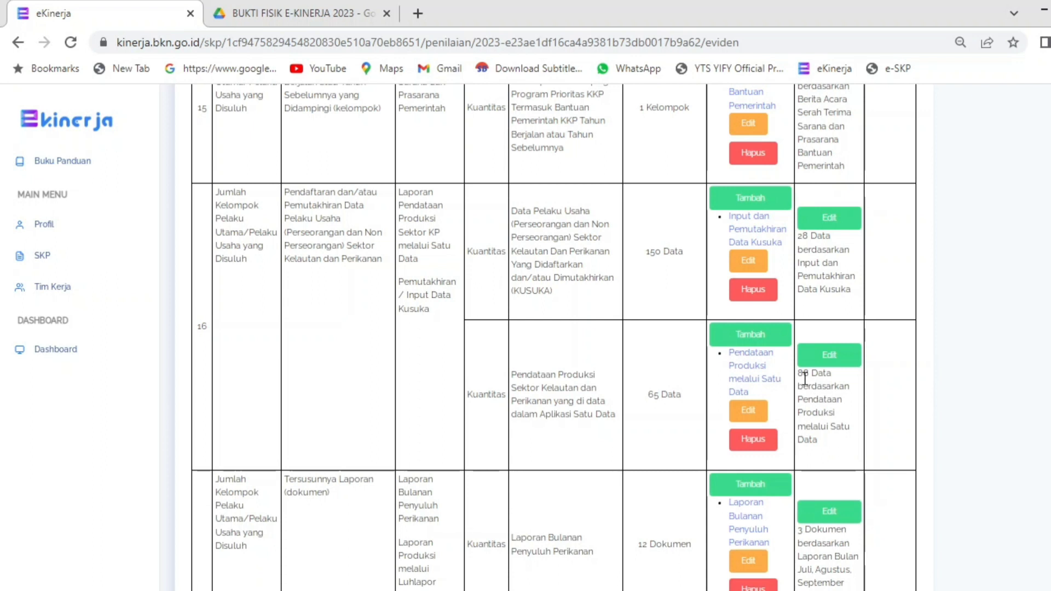
left_click_drag(821, 387, 826, 374)
scroll(827, 374, "down", 2)
scroll(827, 306, "down", 3)
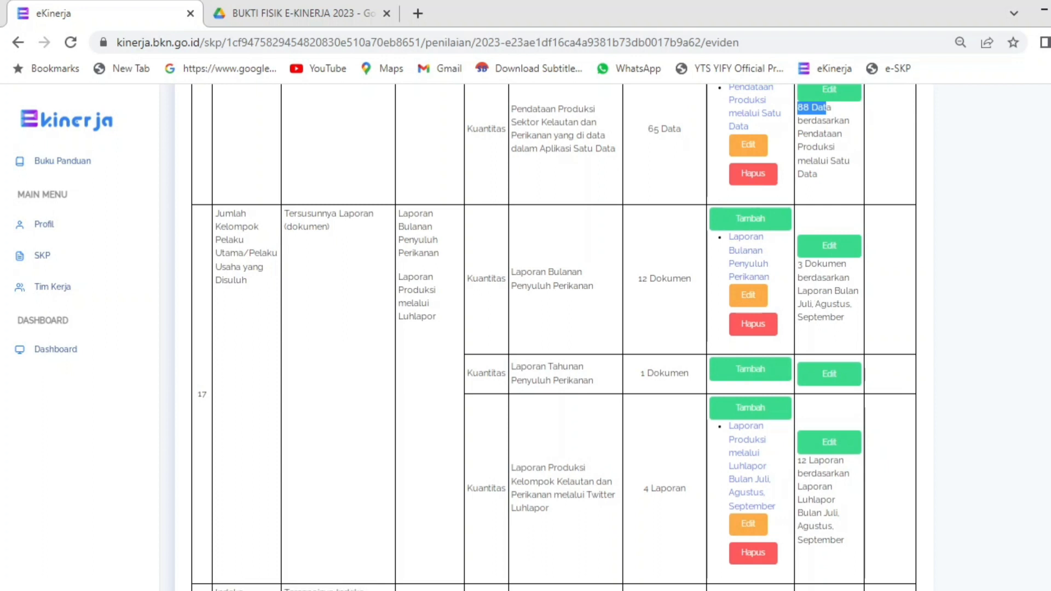
scroll(554, 337, "down", 5)
scroll(554, 337, "up", 4)
scroll(554, 337, "up", 15)
scroll(554, 338, "up", 15)
scroll(554, 337, "down", 7)
scroll(554, 337, "down", 5)
scroll(554, 338, "up", 10)
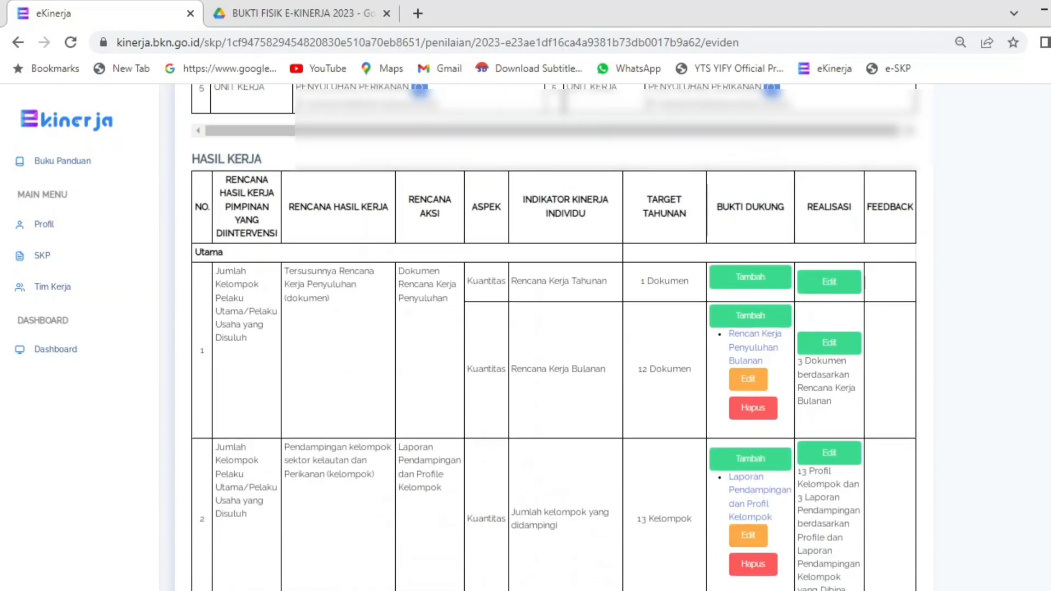
scroll(554, 338, "up", 3)
scroll(554, 337, "down", 4)
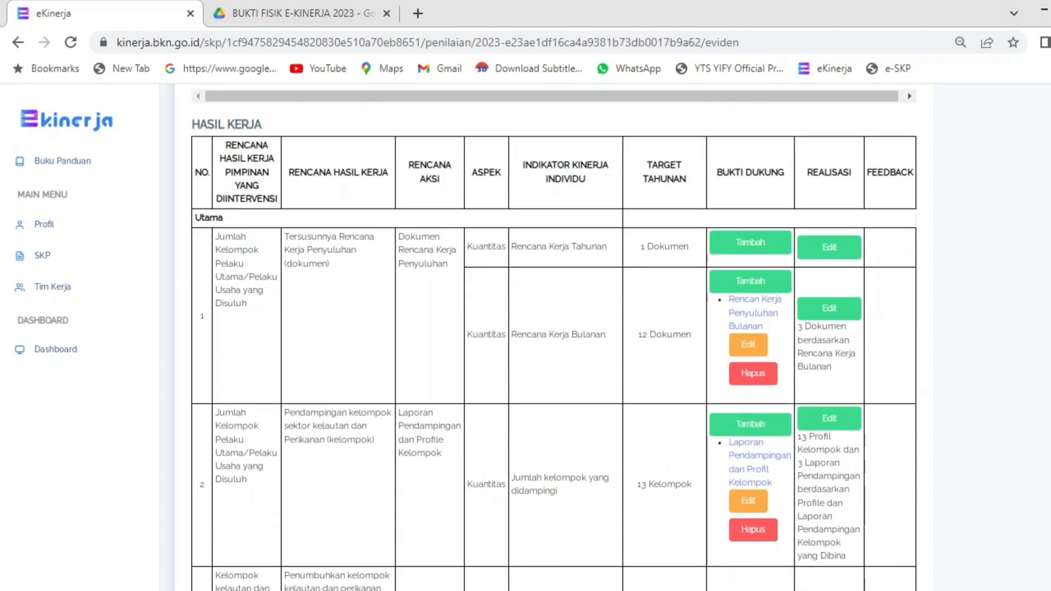
scroll(554, 337, "down", 8)
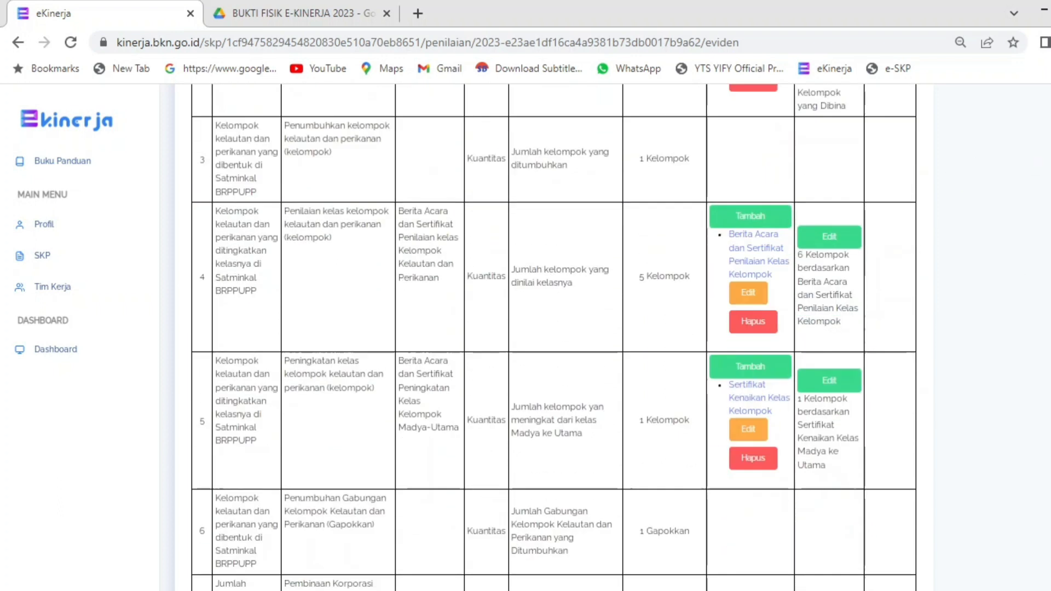
scroll(554, 337, "down", 20)
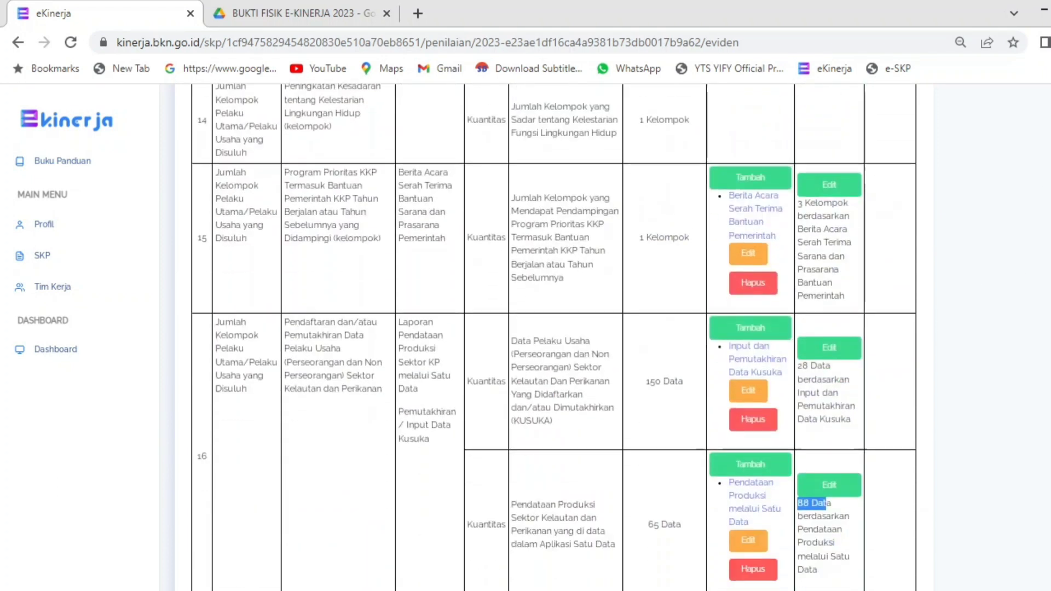
scroll(554, 337, "down", 9)
scroll(553, 338, "up", 20)
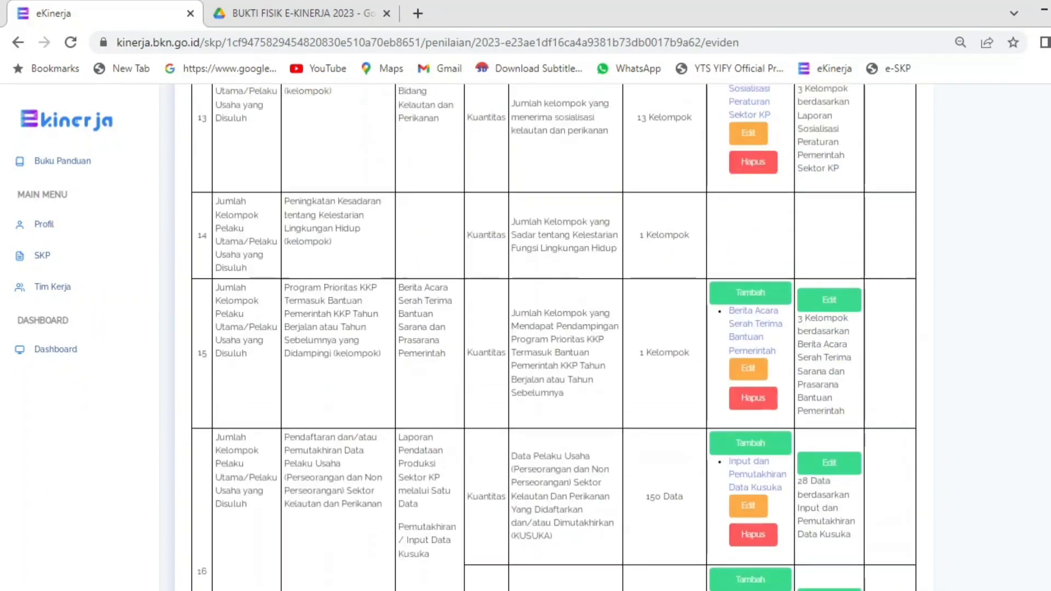
scroll(554, 337, "up", 20)
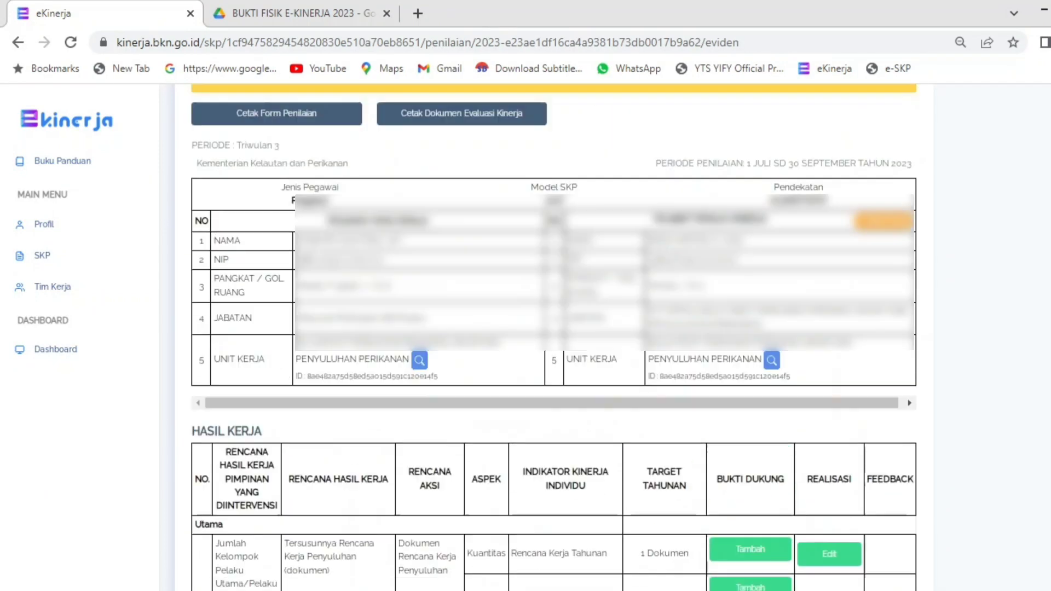
scroll(554, 337, "down", 10)
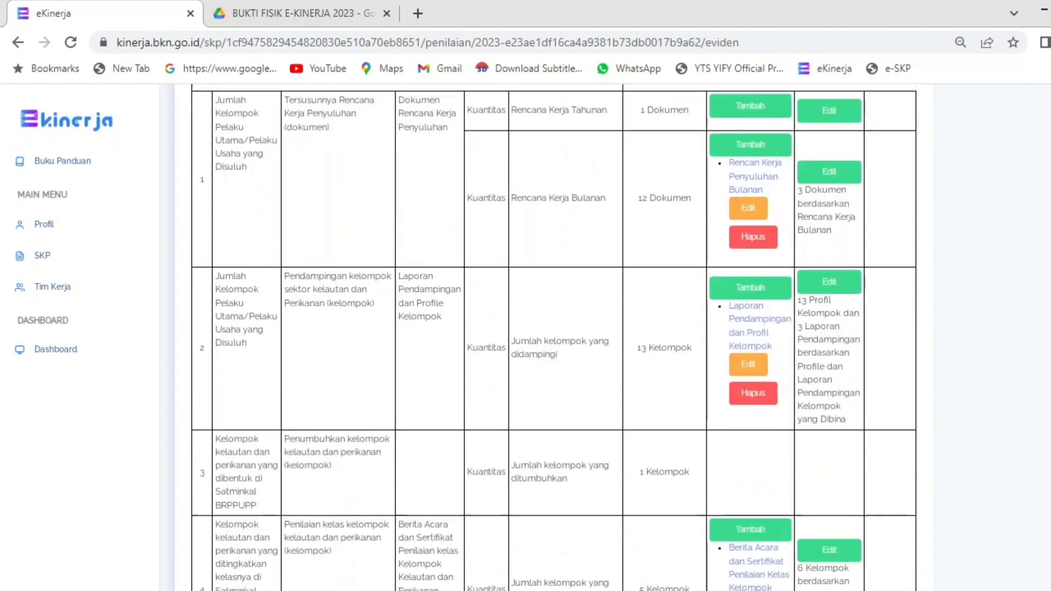